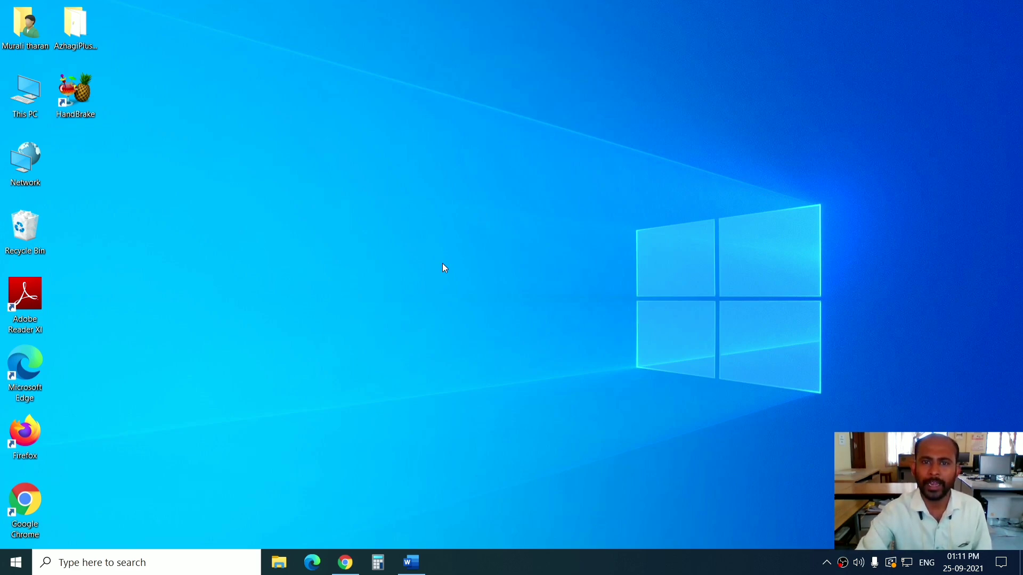
Step: Switch to Chrome, load portable.azhagi.com and view the STEP 1 download instructions for AzhagiPlus-Portable.zip
left_click(346, 563)
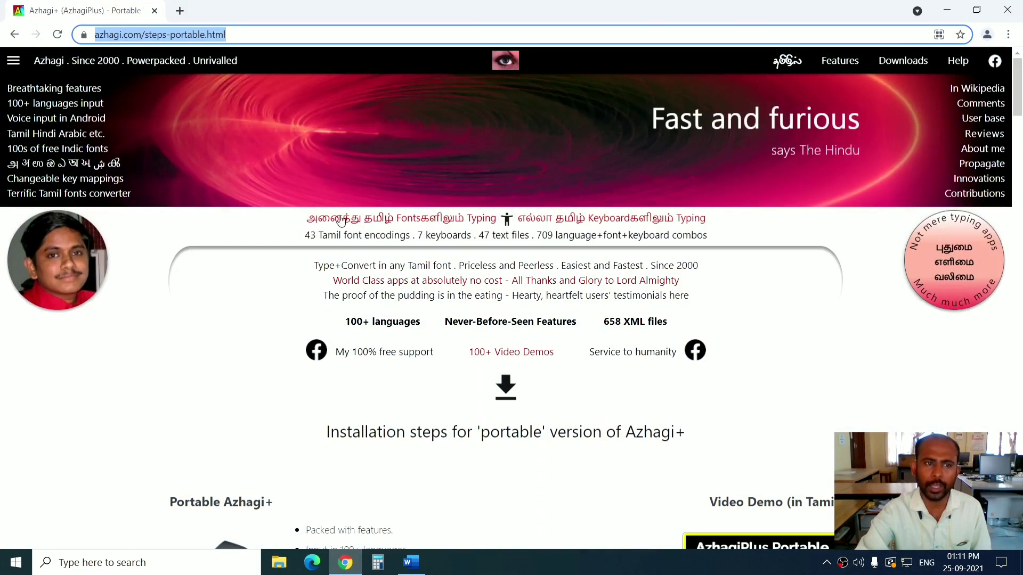
left_click(300, 38)
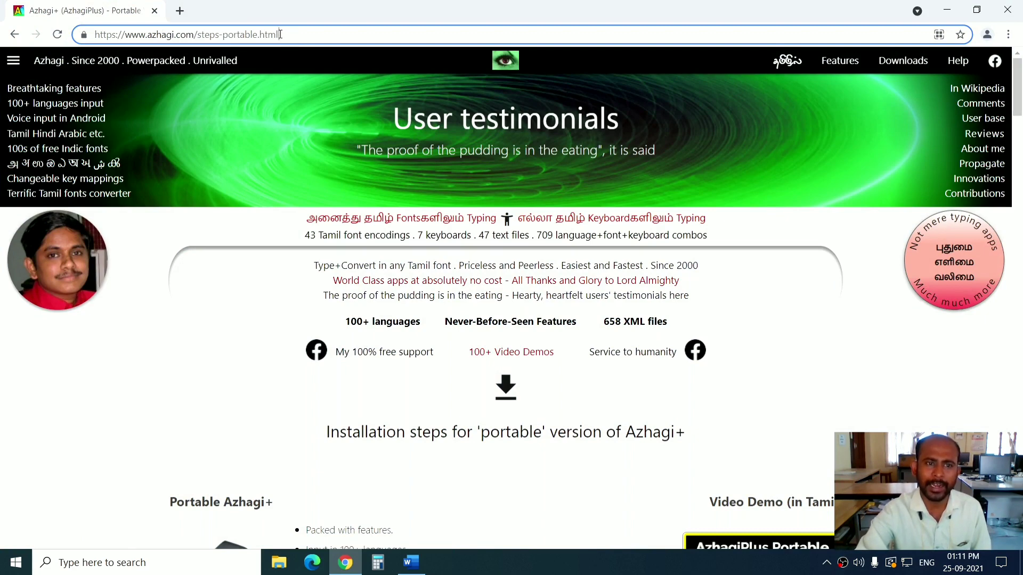
key("ctrl+a")
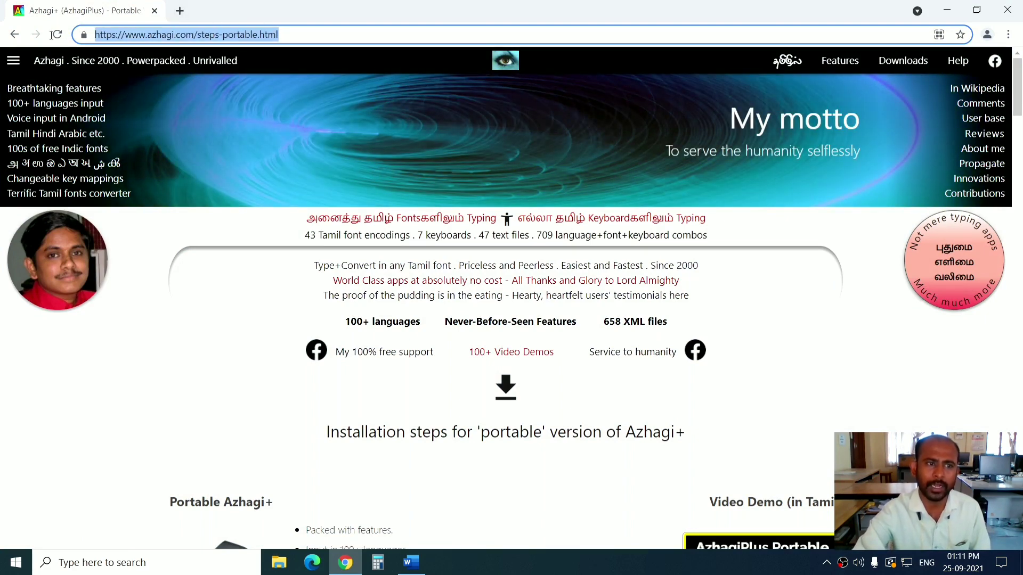
type("po")
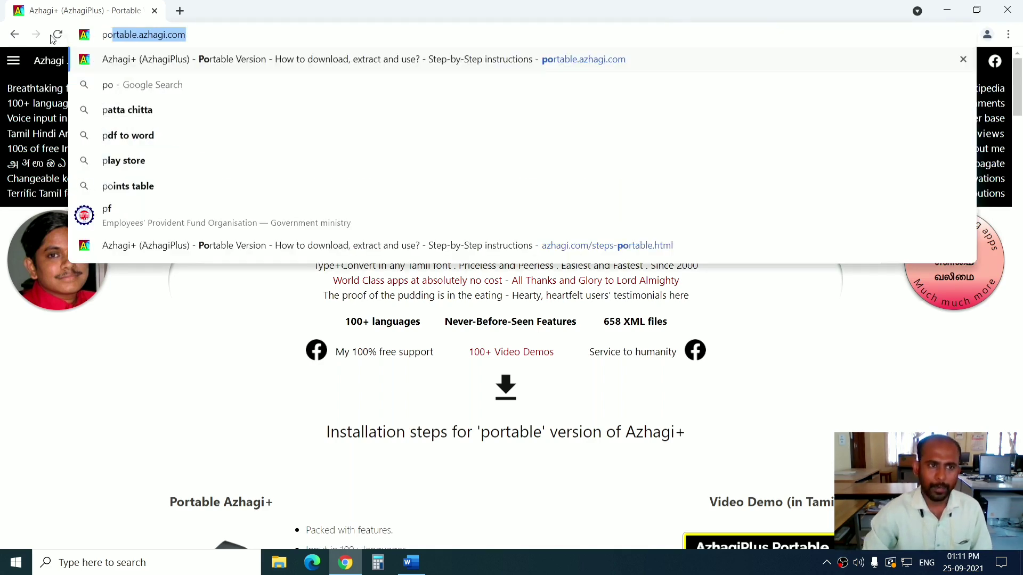
key("Right")
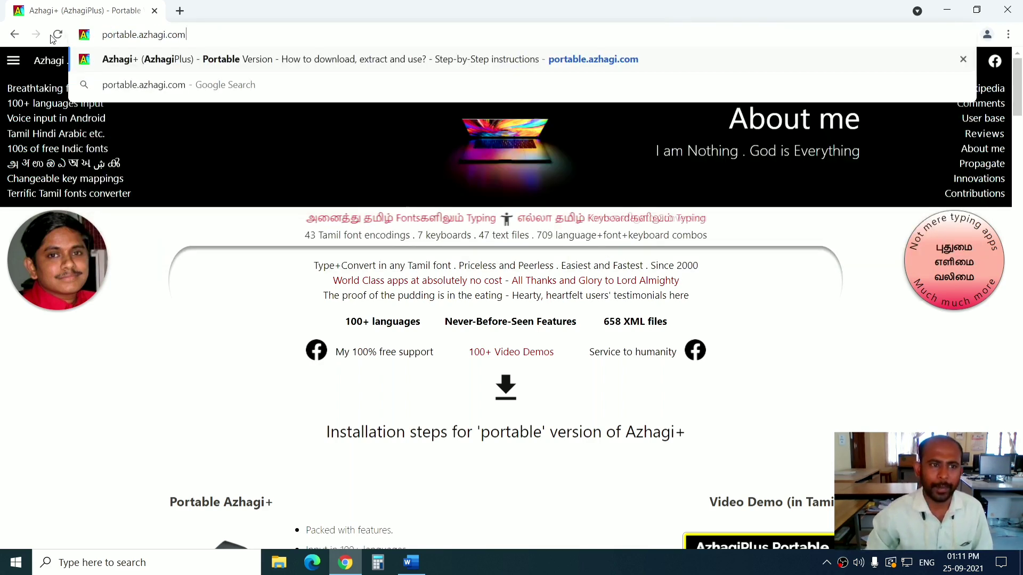
key("Return")
scroll(493, 313, "down", 3)
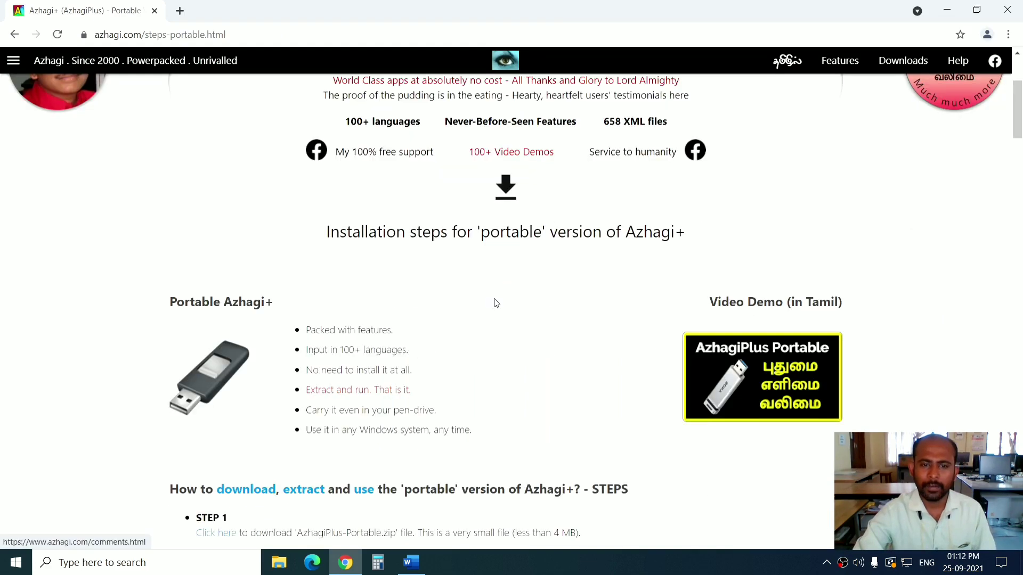
scroll(493, 313, "down", 3)
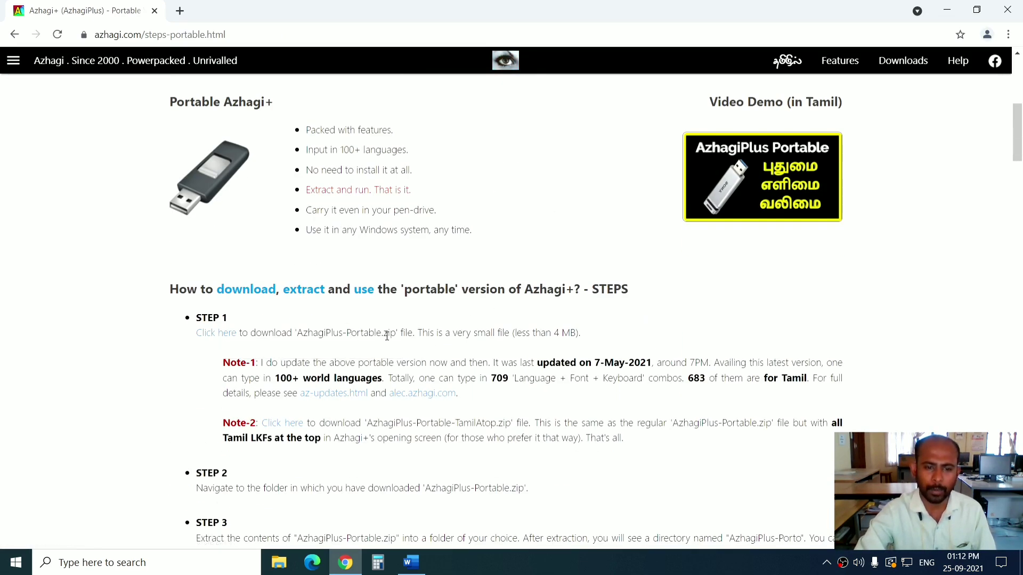
scroll(227, 338, "down", 1)
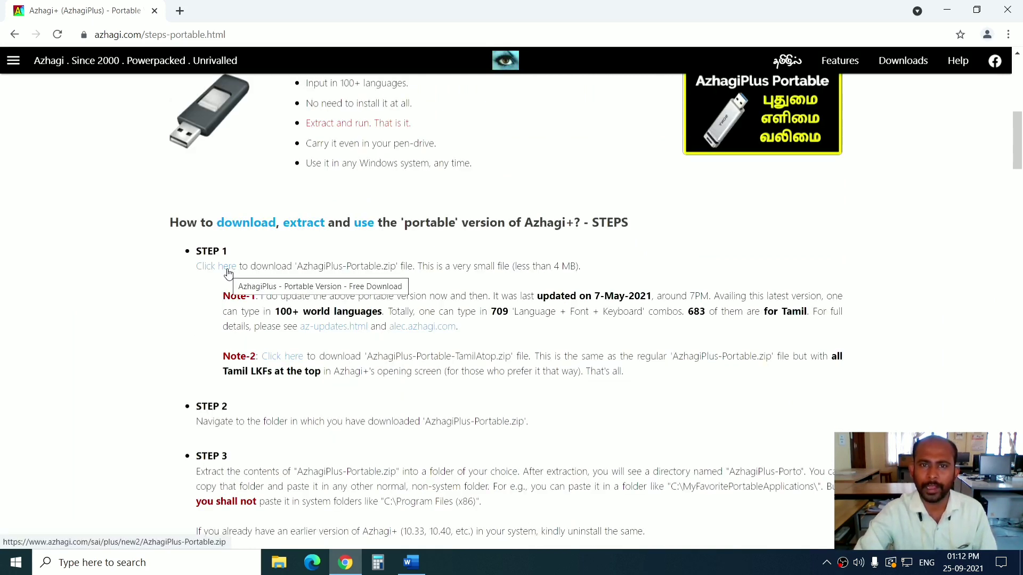
Step: Show the desktop and move the AzhagiPlus-Porto folder into the empty area away from the other icons
key("super+d")
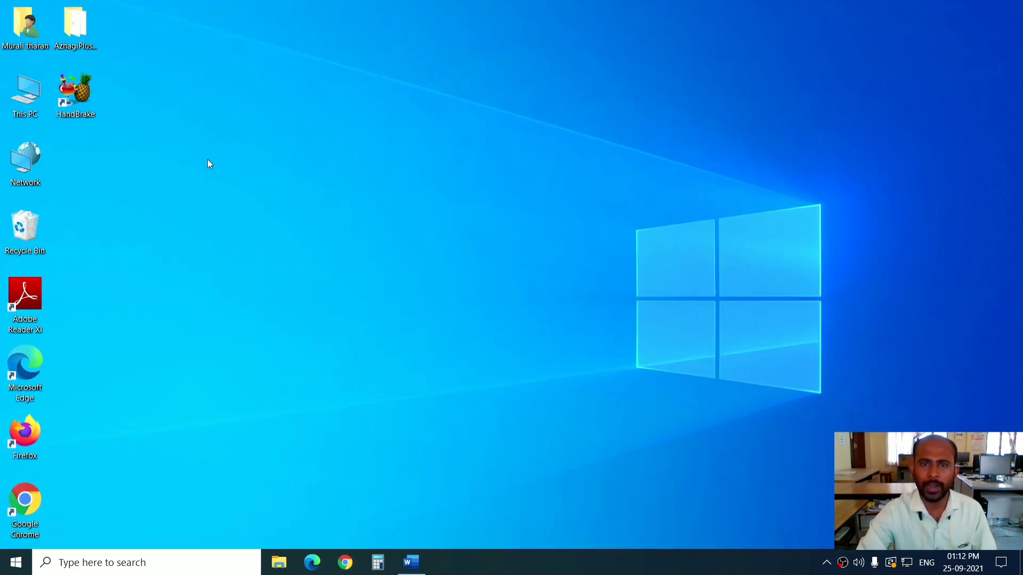
left_click_drag(75, 24, 278, 160)
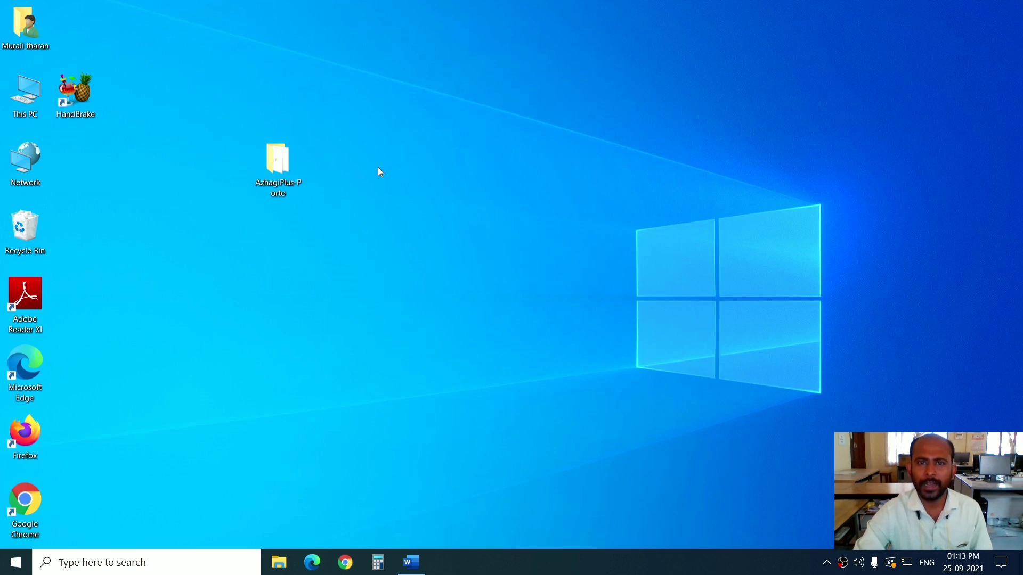
mouse_move(285, 159)
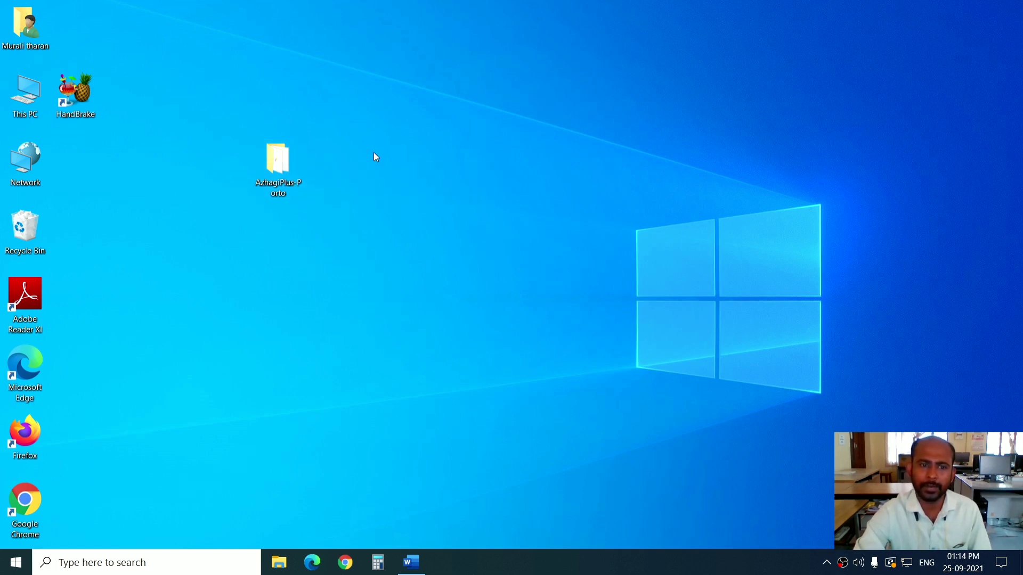
left_click_drag(278, 160, 329, 160)
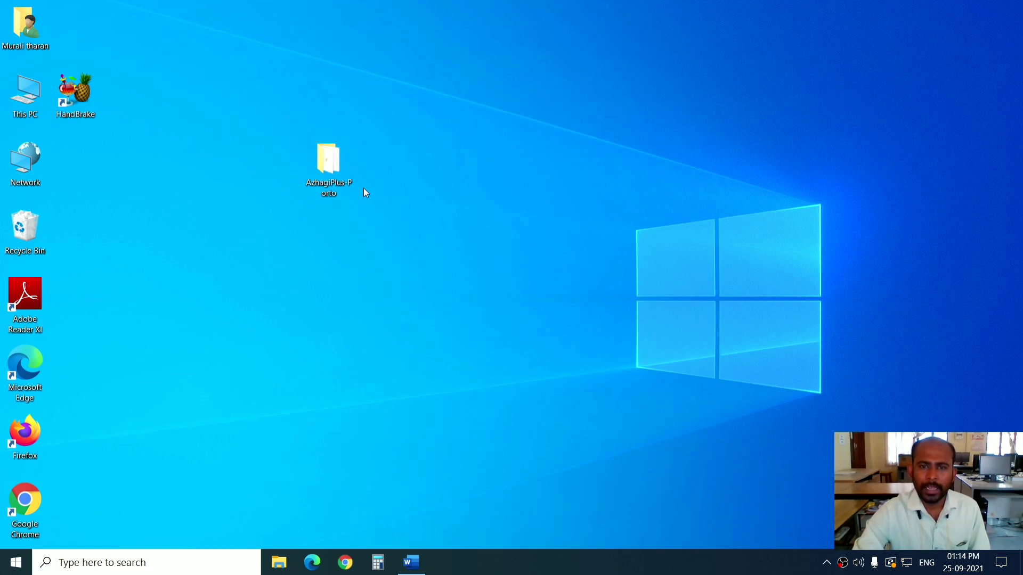
Step: Launch the Azhagi-Plus application from the AzhagiPlus-Porto folder and close the folder window
double_click(331, 166)
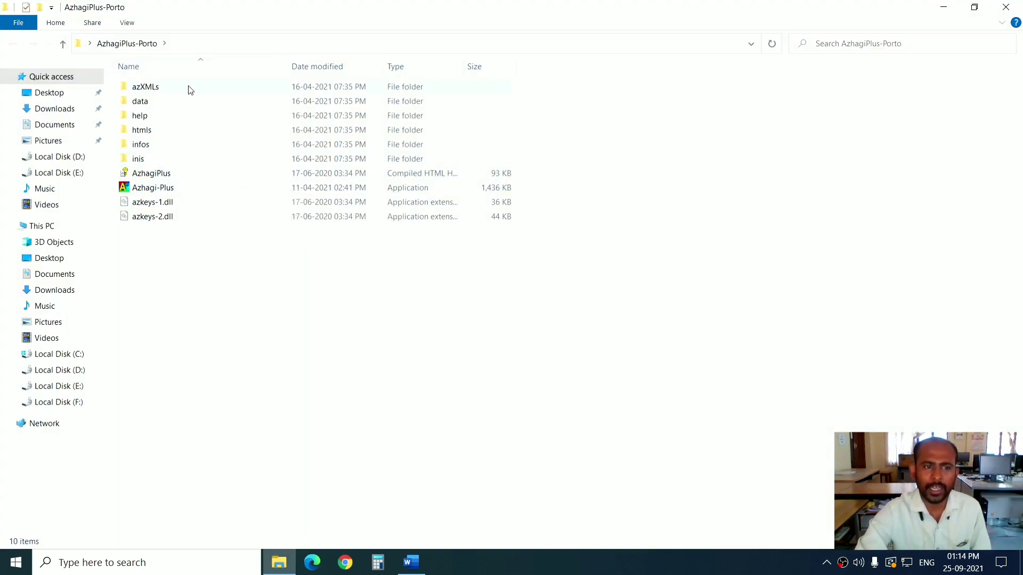
left_click(159, 189)
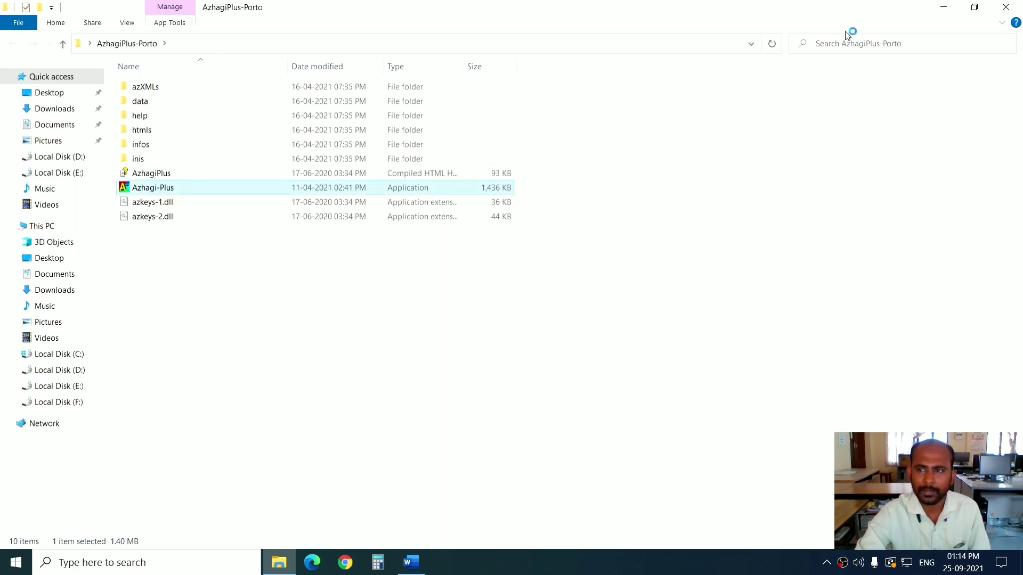
left_click(1005, 7)
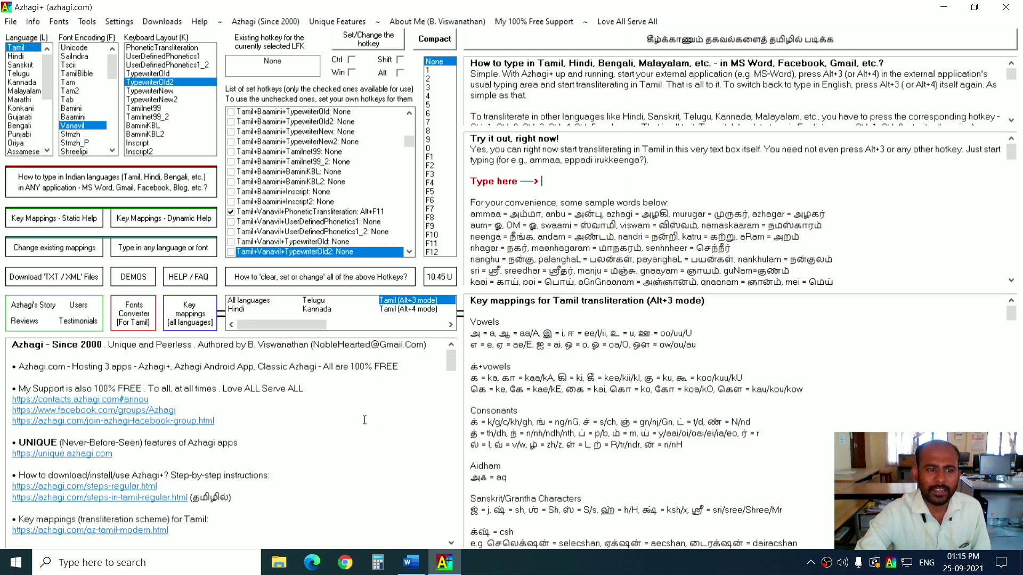
Step: Open the Tamil Fonts Converter and set the source font encoding to Vanavil
left_click(11, 22)
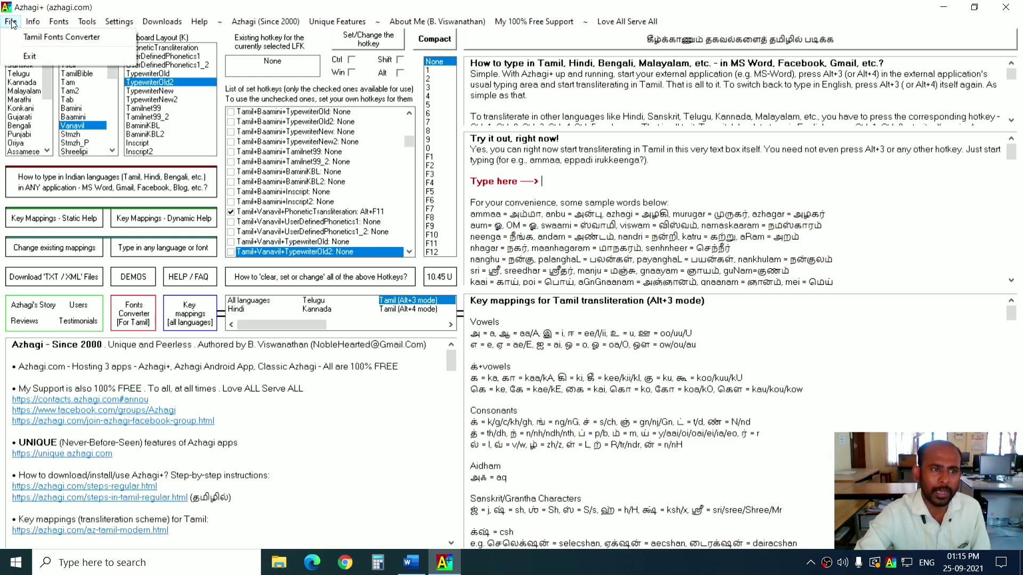
left_click(95, 37)
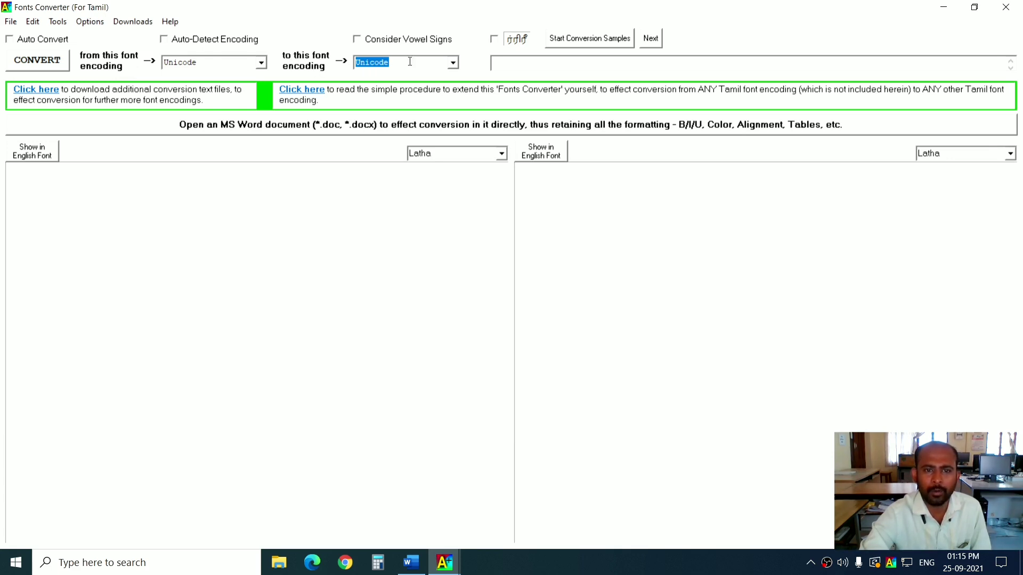
key("shift+Tab")
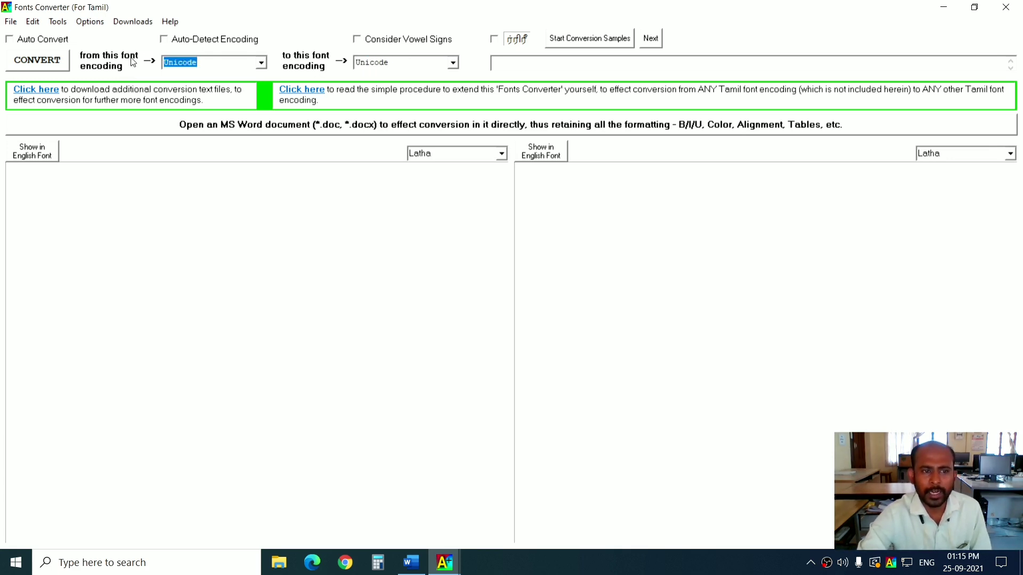
left_click(260, 62)
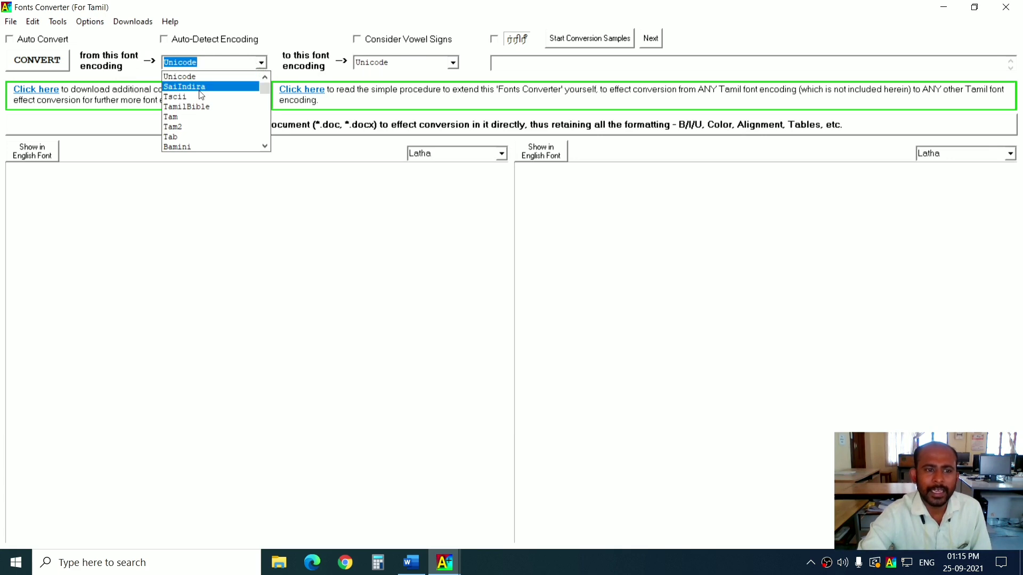
scroll(201, 95, "down", 1)
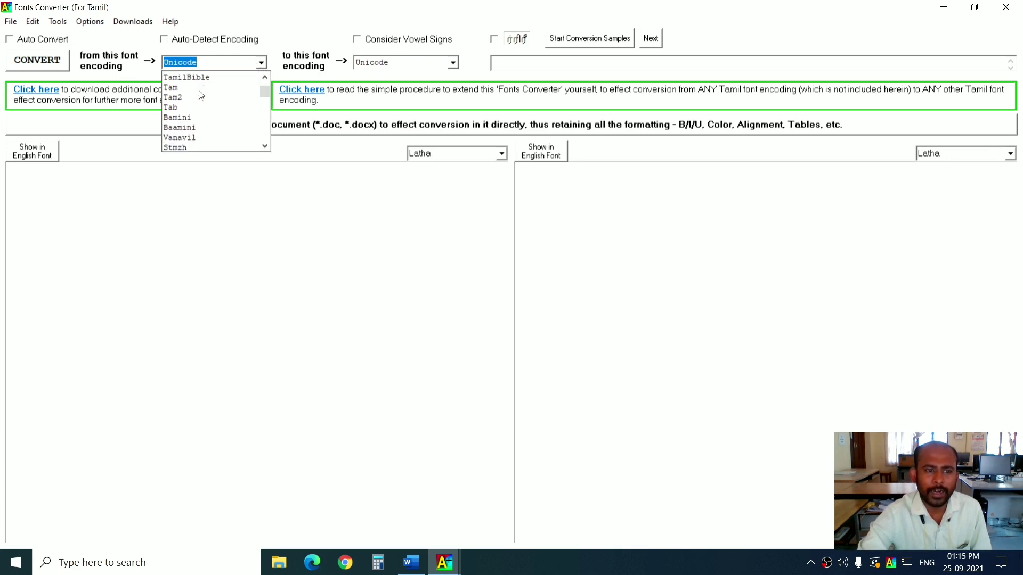
left_click(194, 137)
left_click(213, 66)
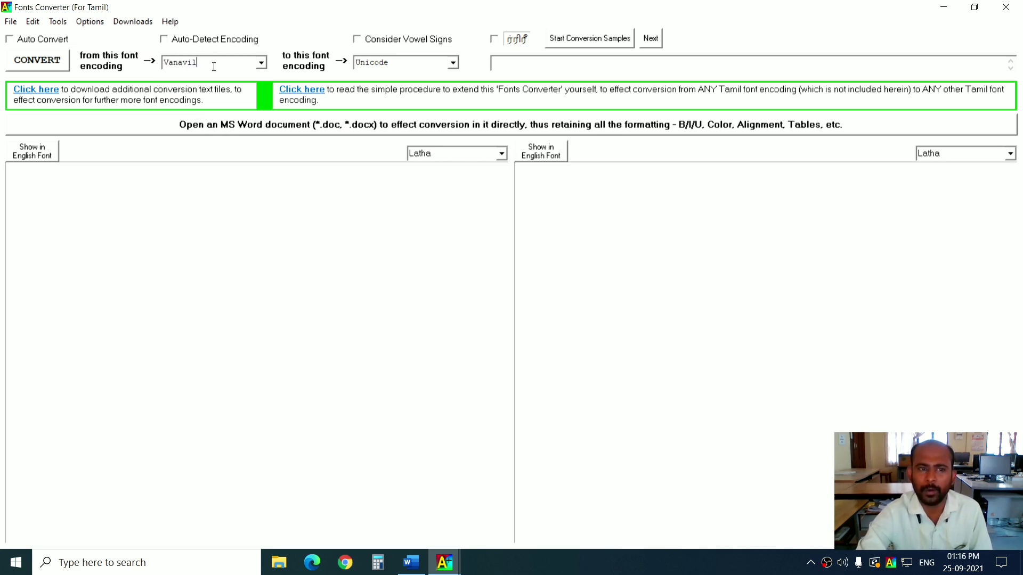
left_click(261, 62)
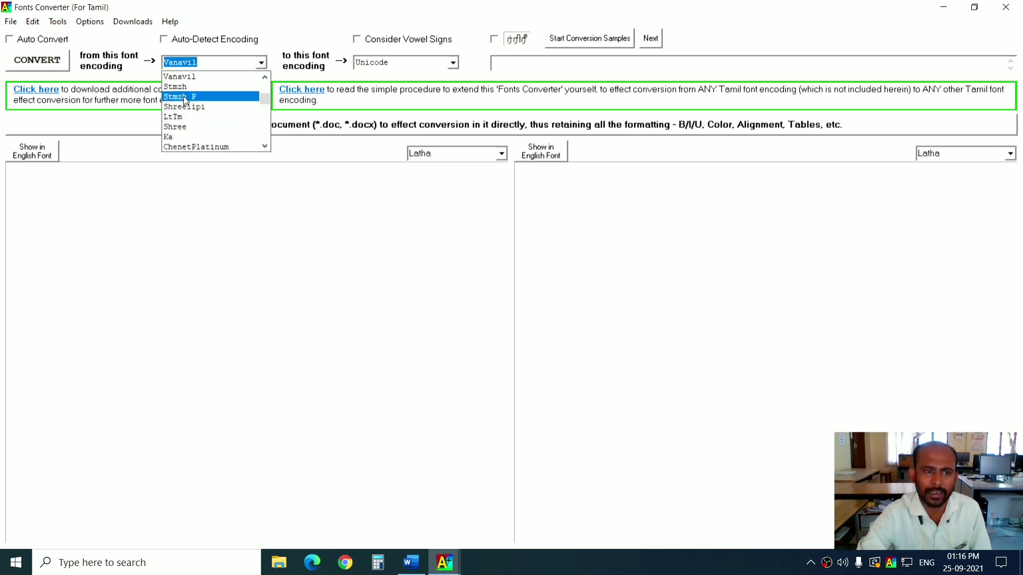
scroll(184, 106, "up", 2)
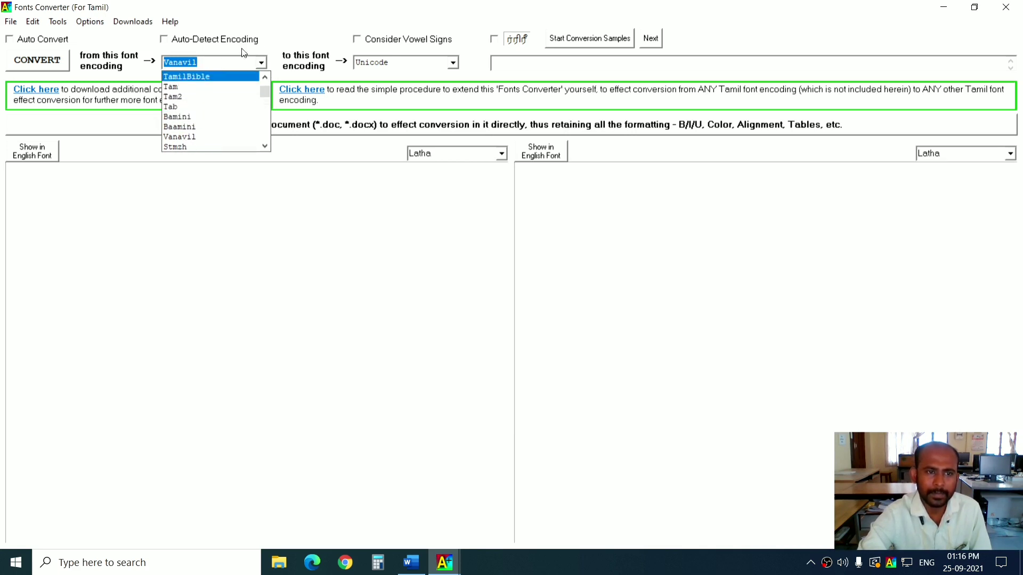
left_click(261, 63)
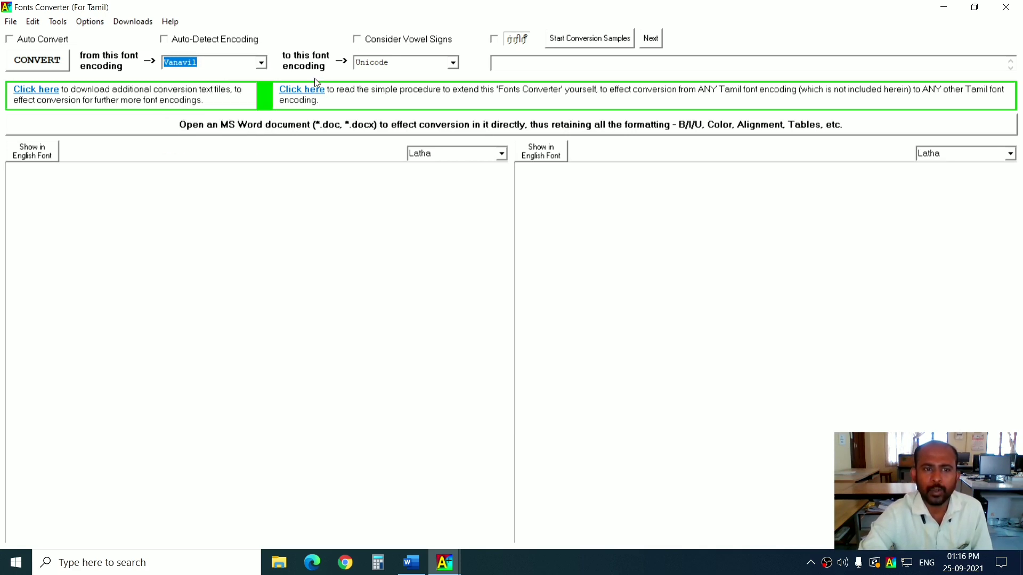
Step: Keep Unicode as the target font encoding and enable Auto Convert
left_click(395, 62)
left_click(396, 62)
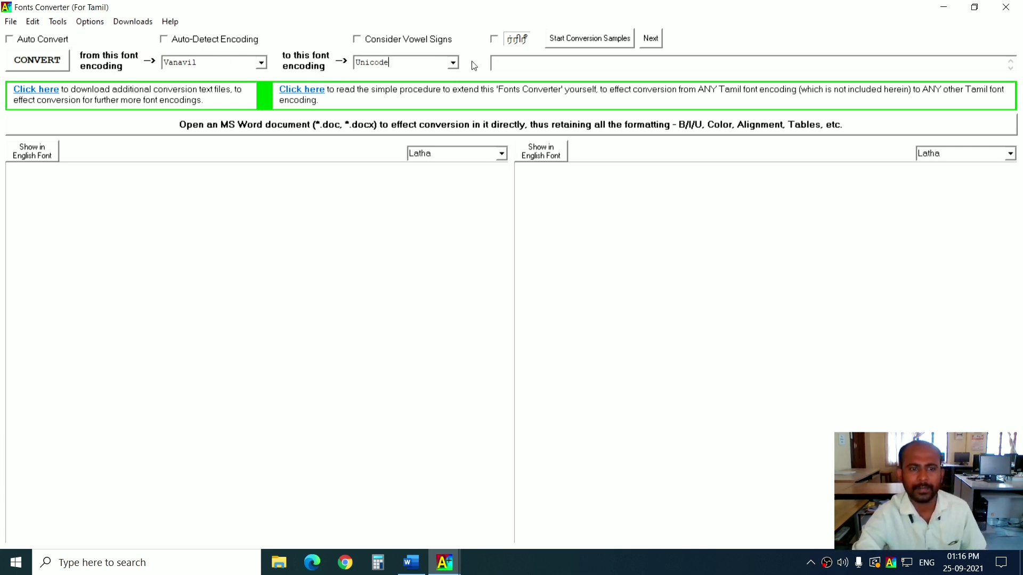
key("Tab")
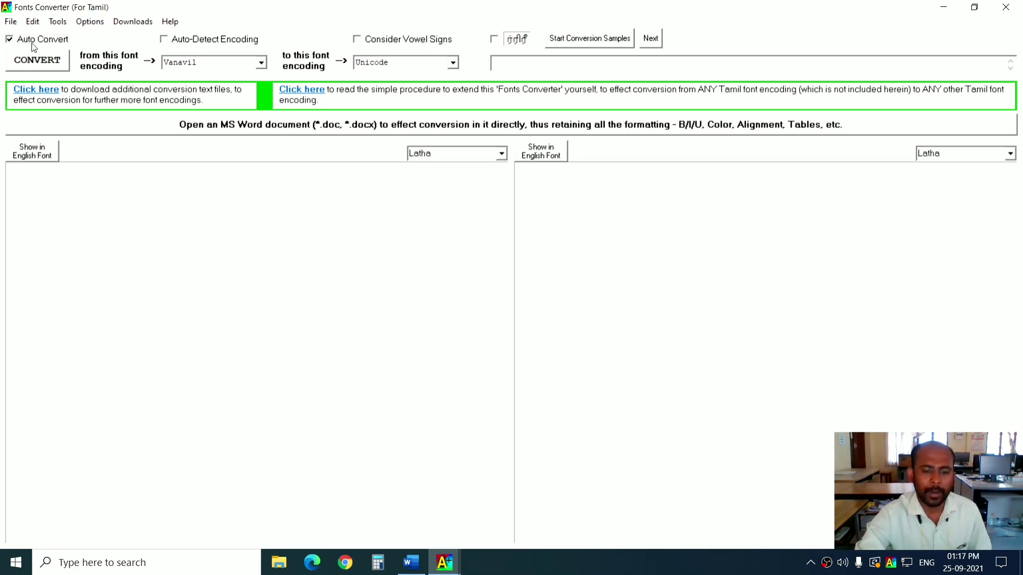
Step: Switch to the Word document and copy its entire Tamil paragraph
left_click(411, 563)
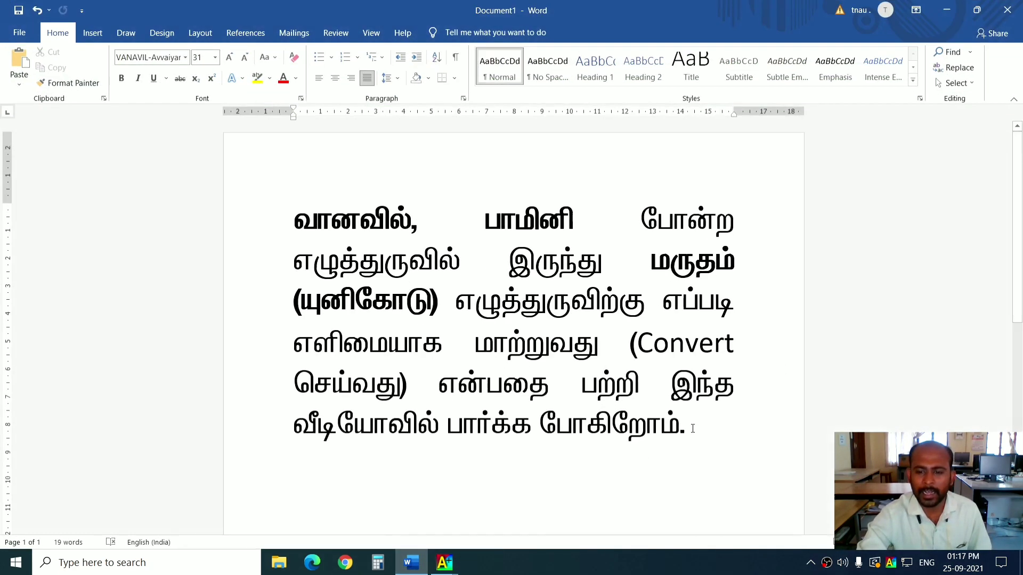
left_click_drag(693, 429, 294, 213)
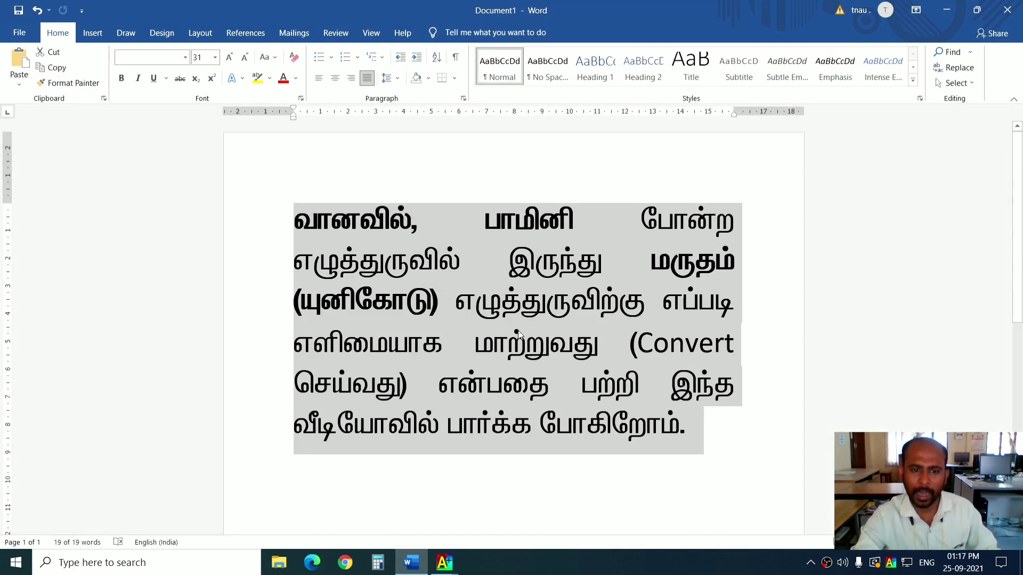
key("ctrl+c")
Step: Return to the Fonts Converter and paste the copied paragraph into the source text area for conversion to Unicode
left_click(444, 563)
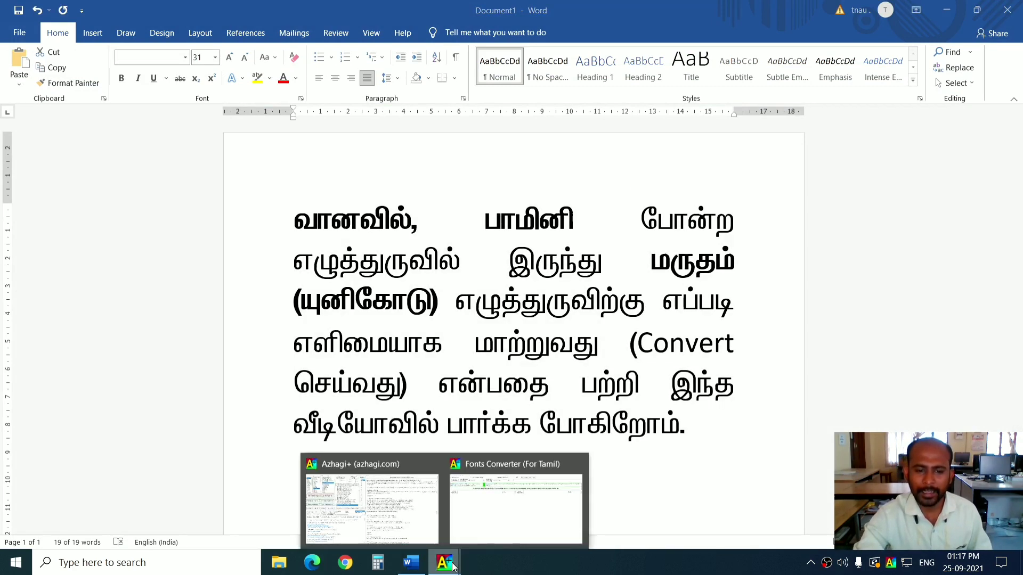
left_click(508, 524)
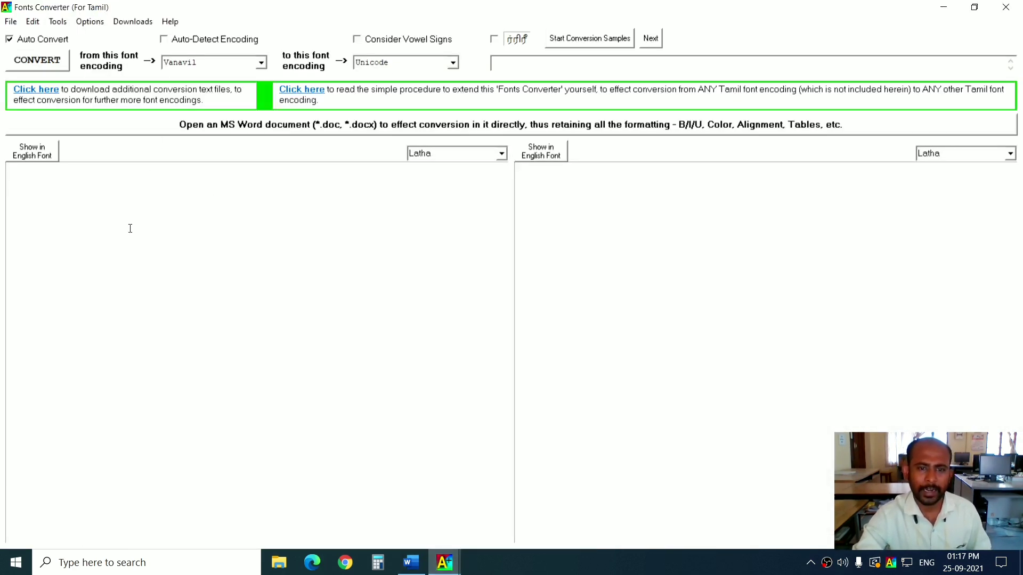
key("ctrl+v")
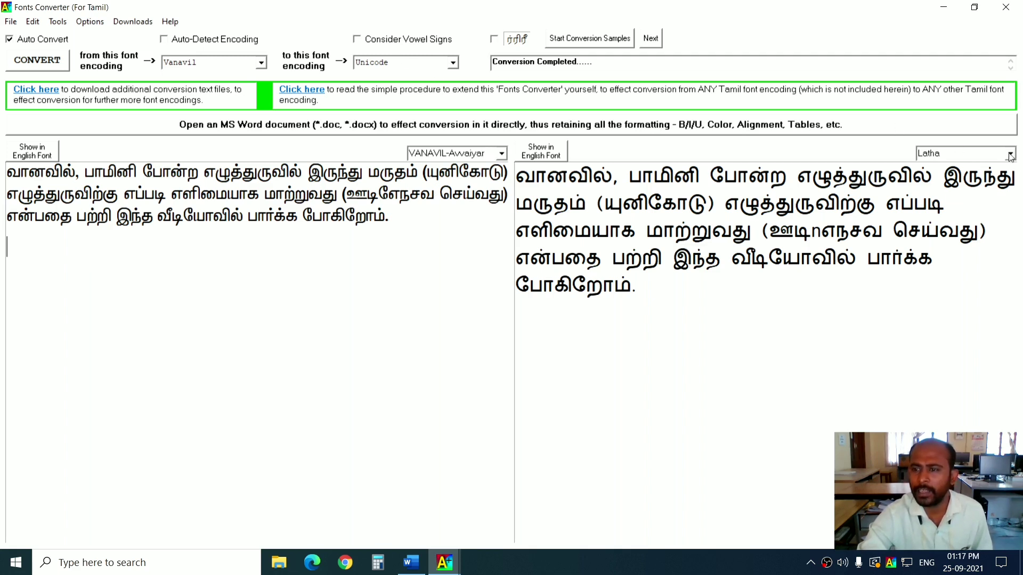
Step: Copy all of the converted Unicode text and paste it on a new line below the original paragraph in Word
left_click(667, 276)
left_click_drag(667, 275, 520, 186)
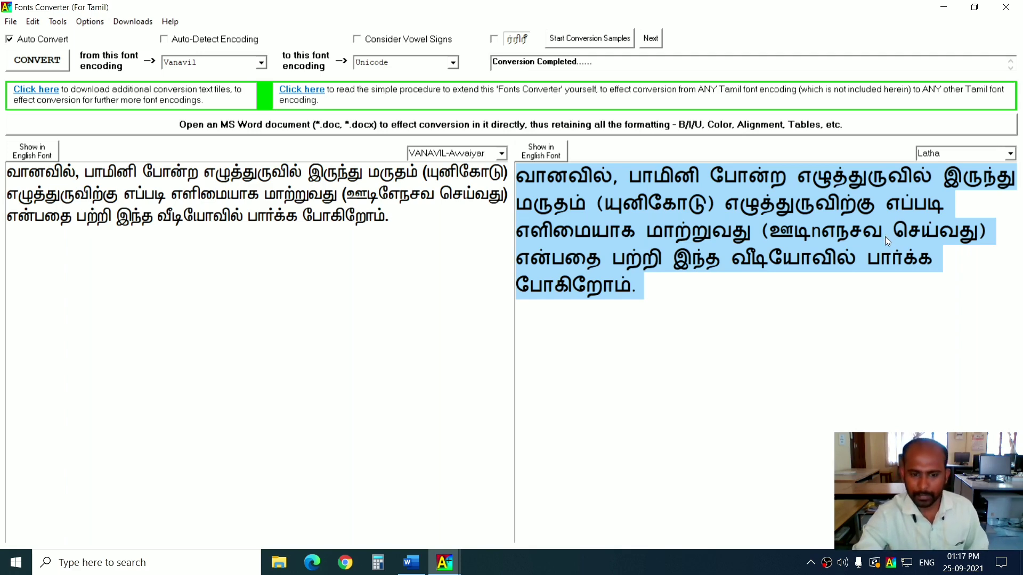
left_click(411, 562)
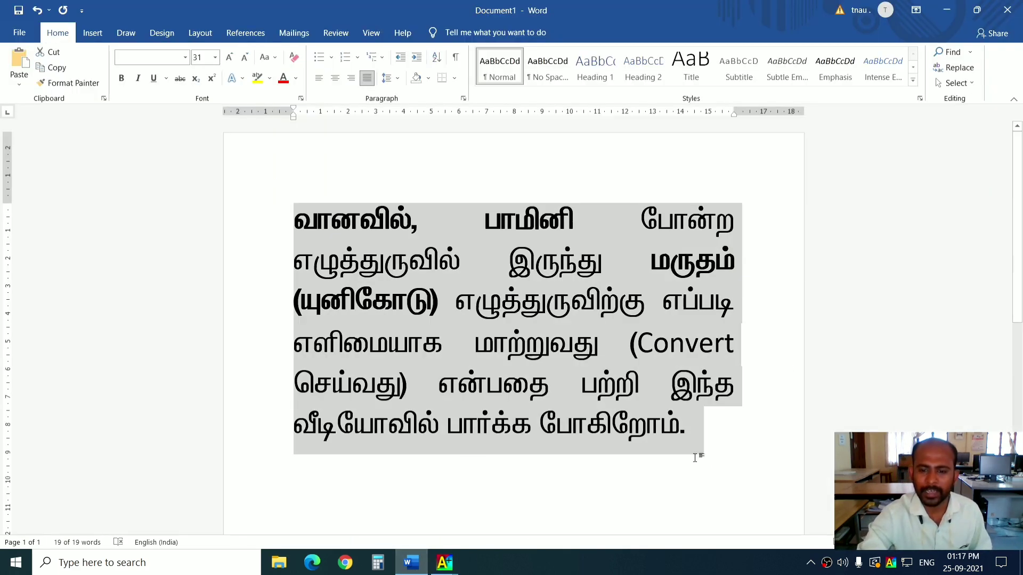
left_click(733, 446)
key("Return")
key("ctrl+v")
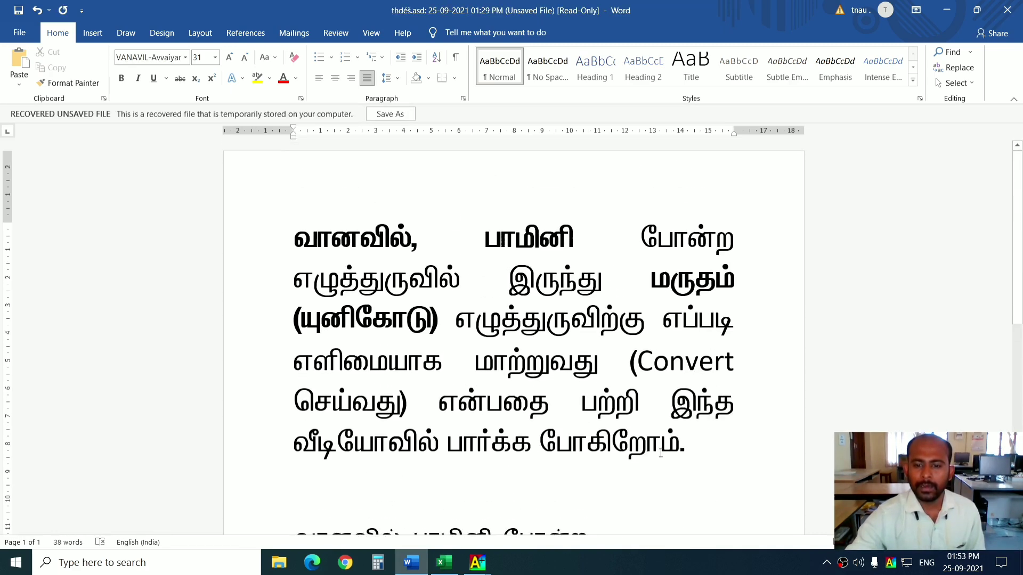
Step: Select the original Vanavil paragraph and compare it with the converted text pasted below it
left_click_drag(522, 334, 297, 235)
scroll(633, 312, "down", 6)
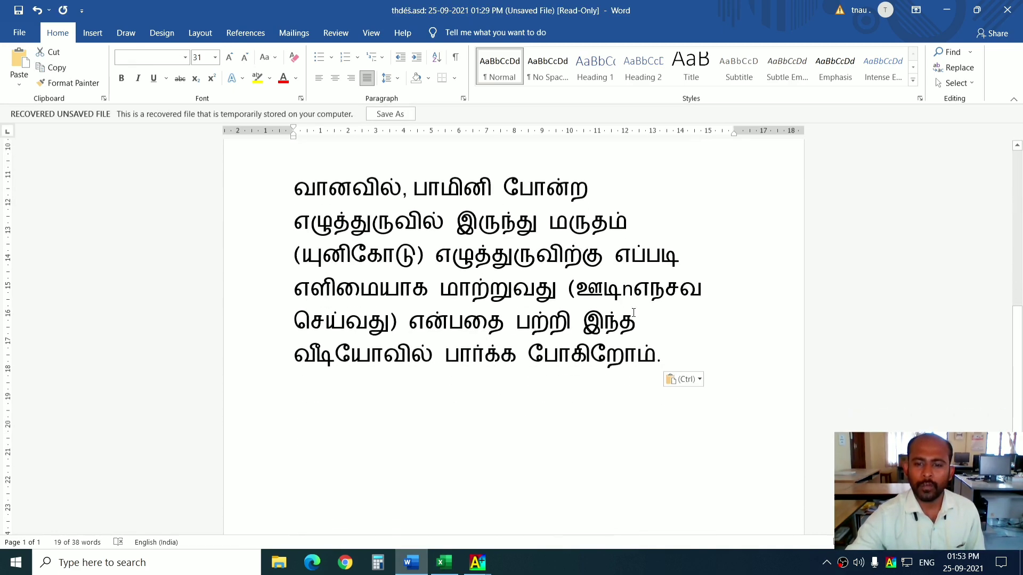
Step: Set the font of the converted Unicode paragraph in Word to TAU-Marutham
left_click_drag(681, 371, 294, 175)
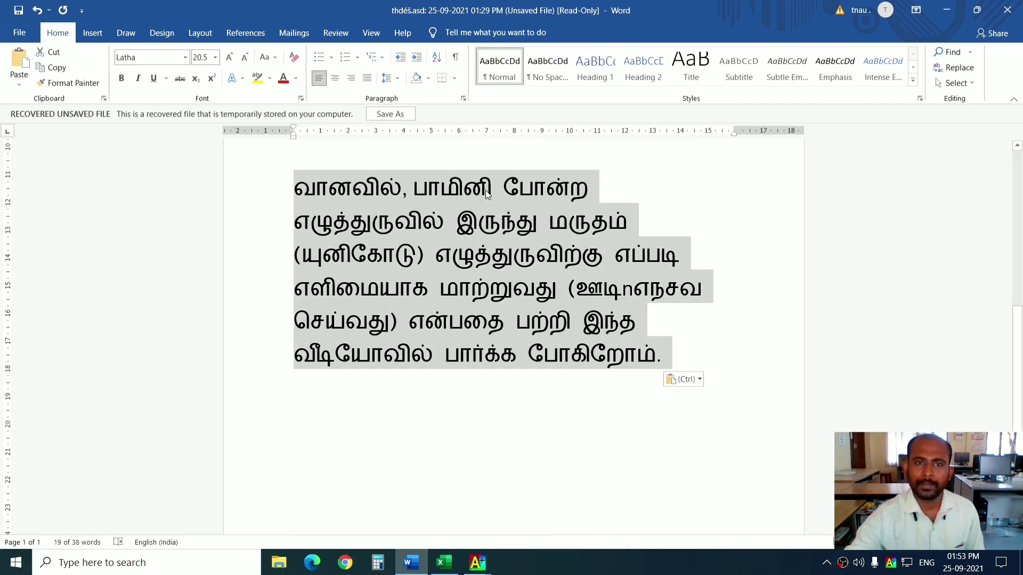
left_click(149, 60)
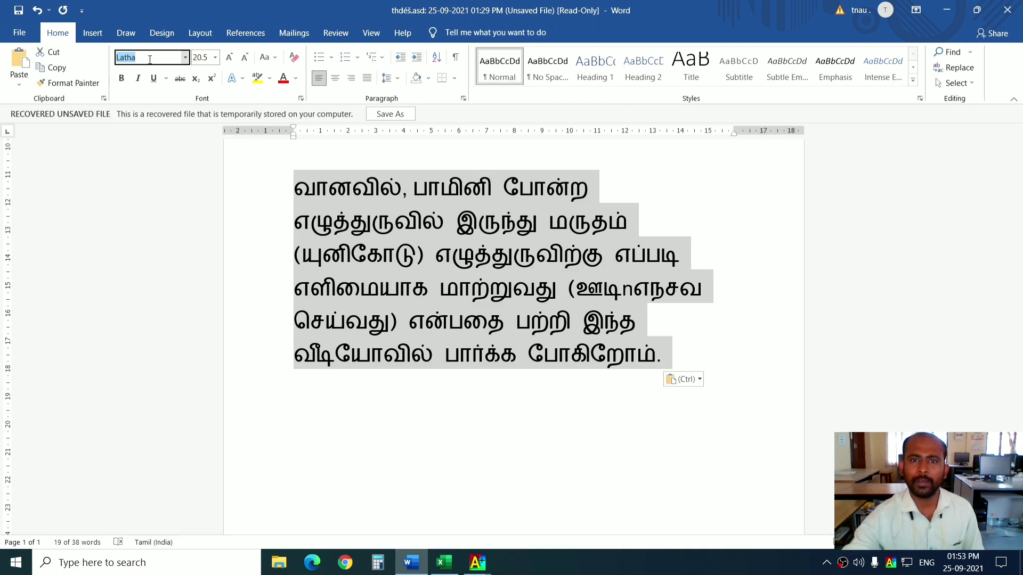
type("TAU-Maru")
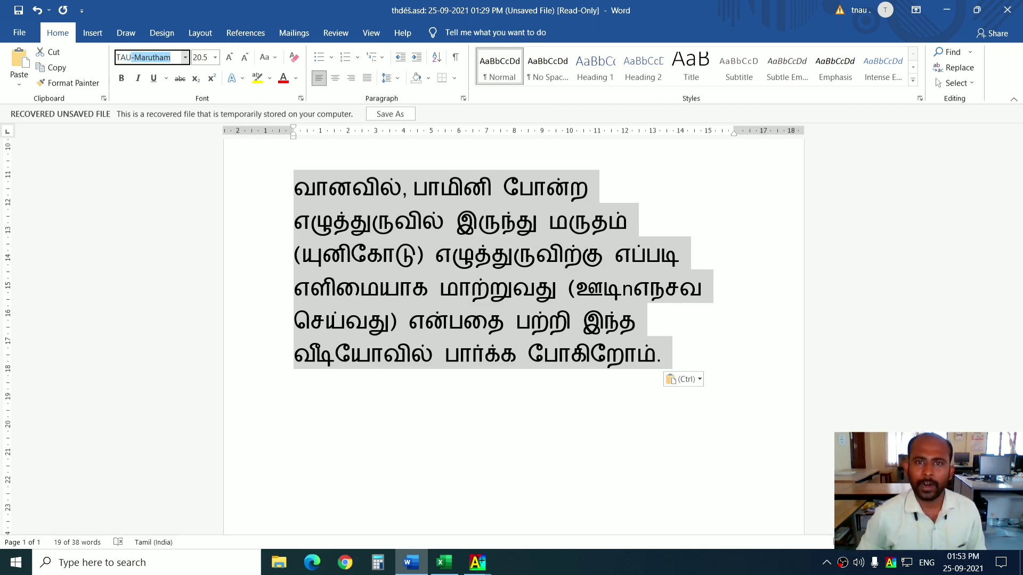
key("Return")
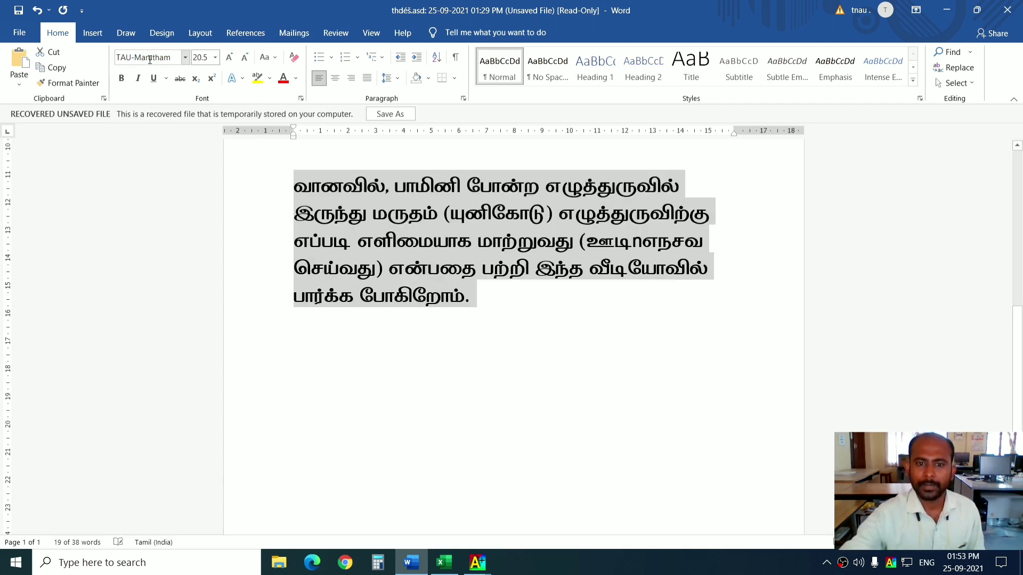
left_click(539, 313)
left_click_drag(493, 299, 294, 181)
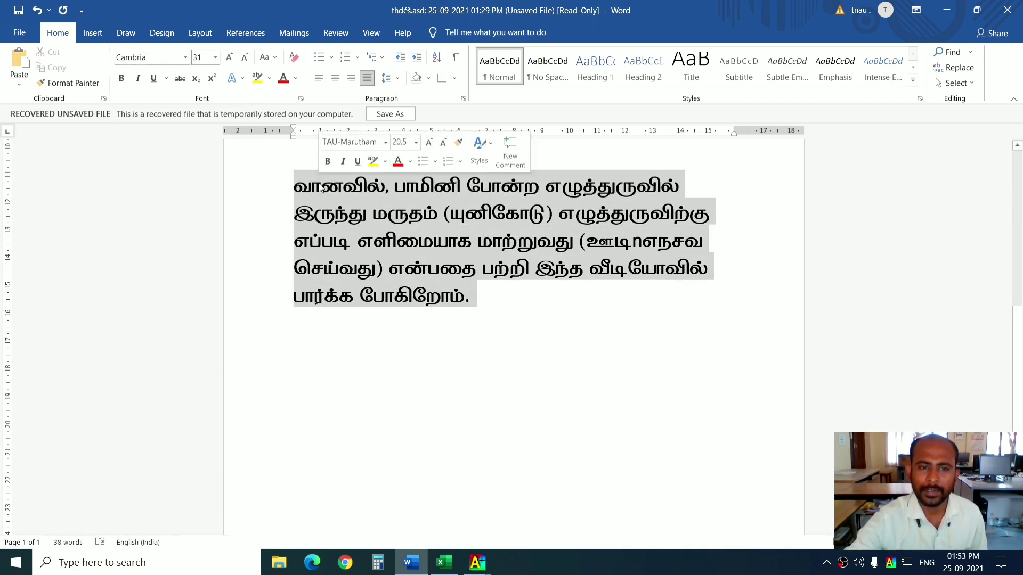
Step: Replace the garbled word inside the second parentheses of the converted paragraph with "Convert", as in the original text
left_click(575, 187)
key("Up")
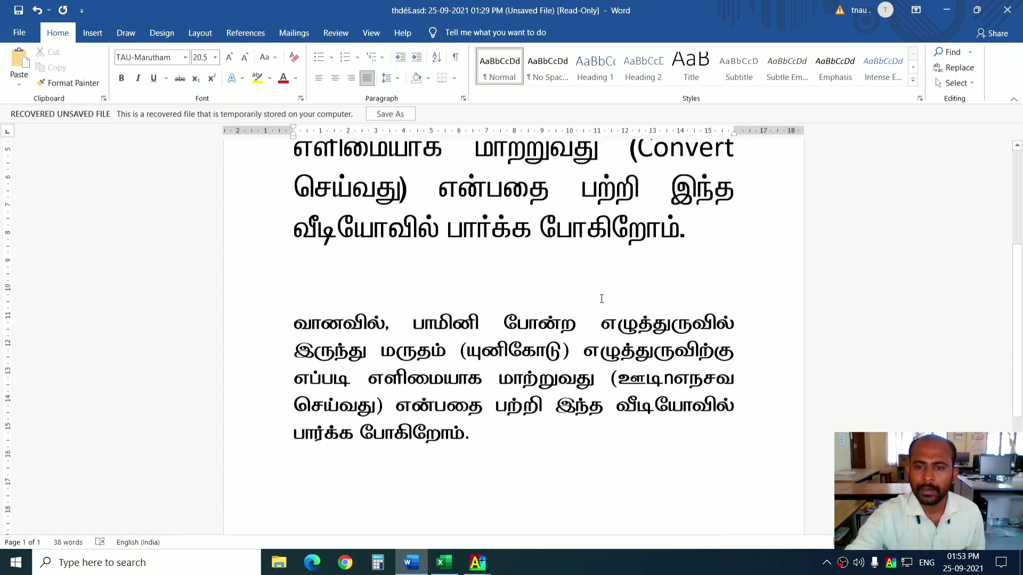
left_click_drag(637, 327, 734, 327)
scroll(708, 344, "down", 3)
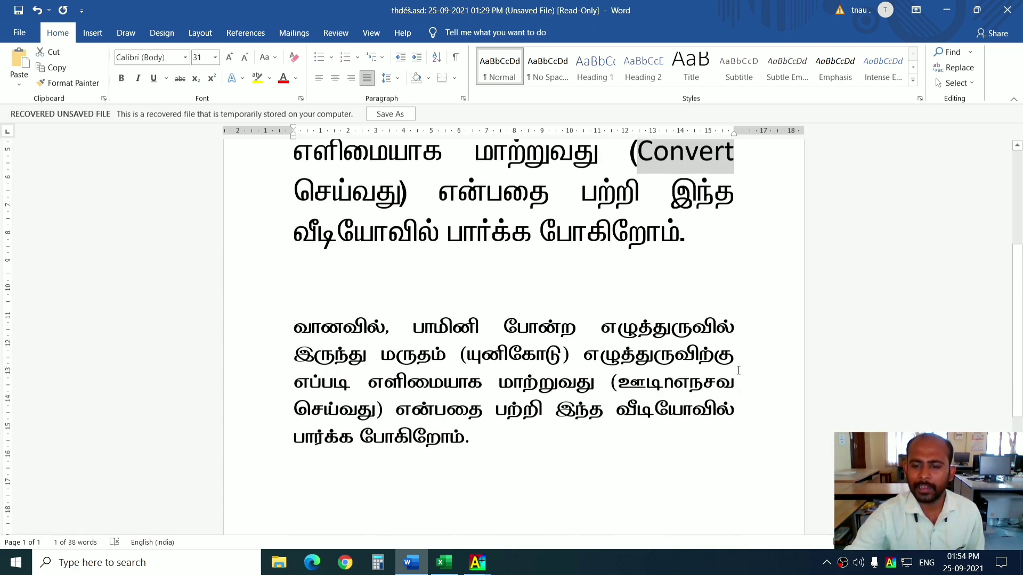
left_click_drag(735, 382, 625, 388)
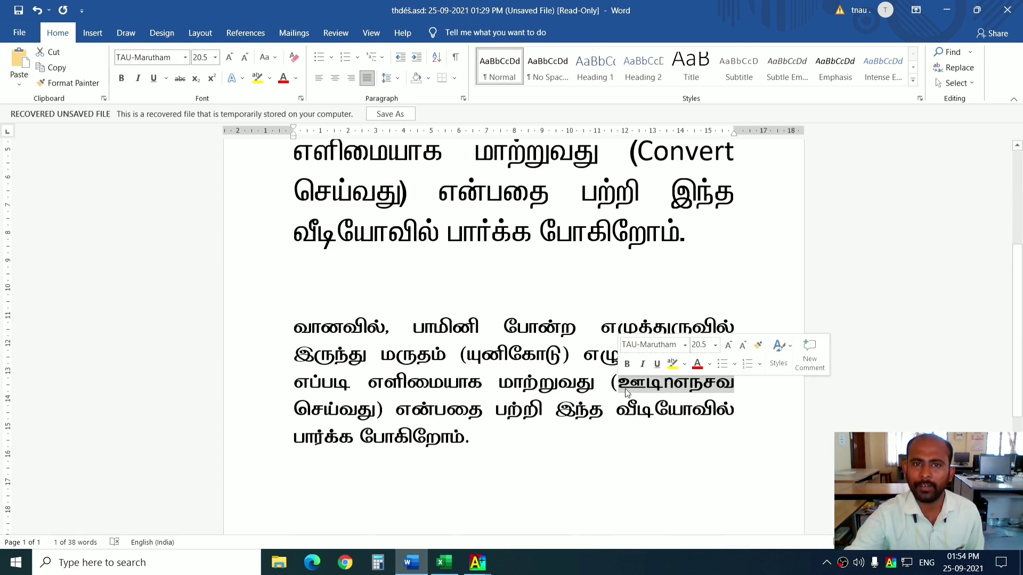
left_click(624, 387)
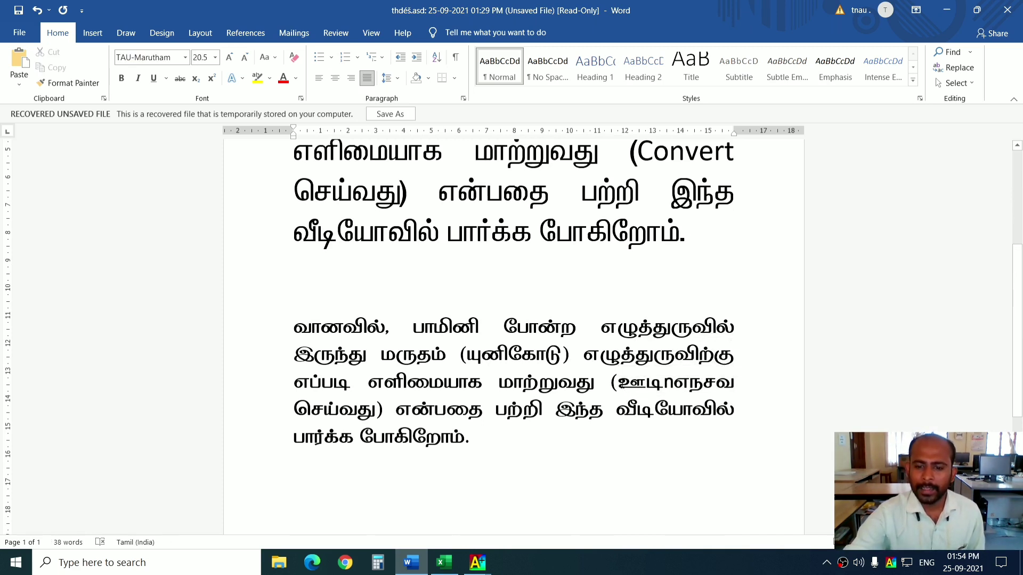
left_click_drag(620, 382, 734, 381)
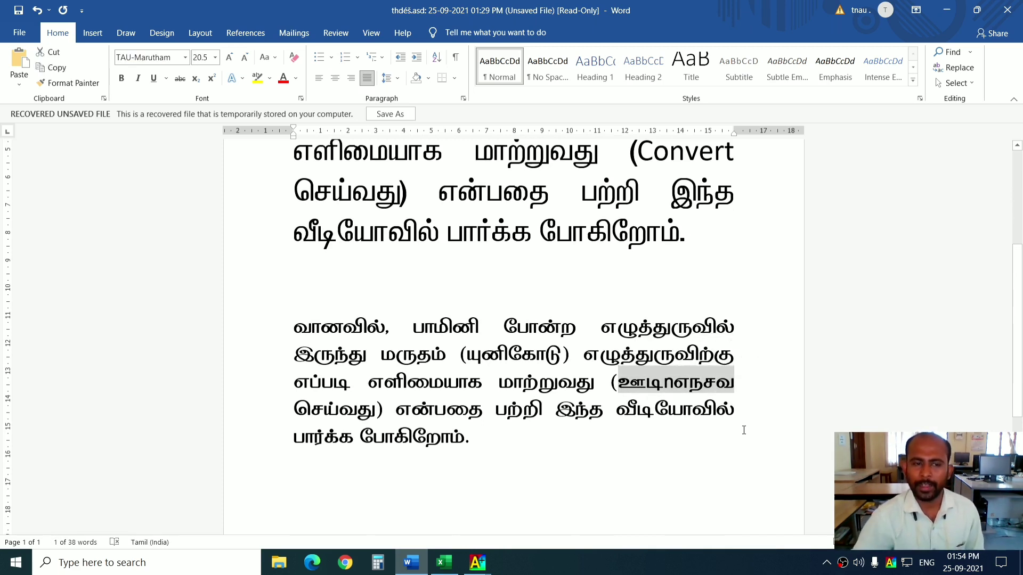
type("Conver")
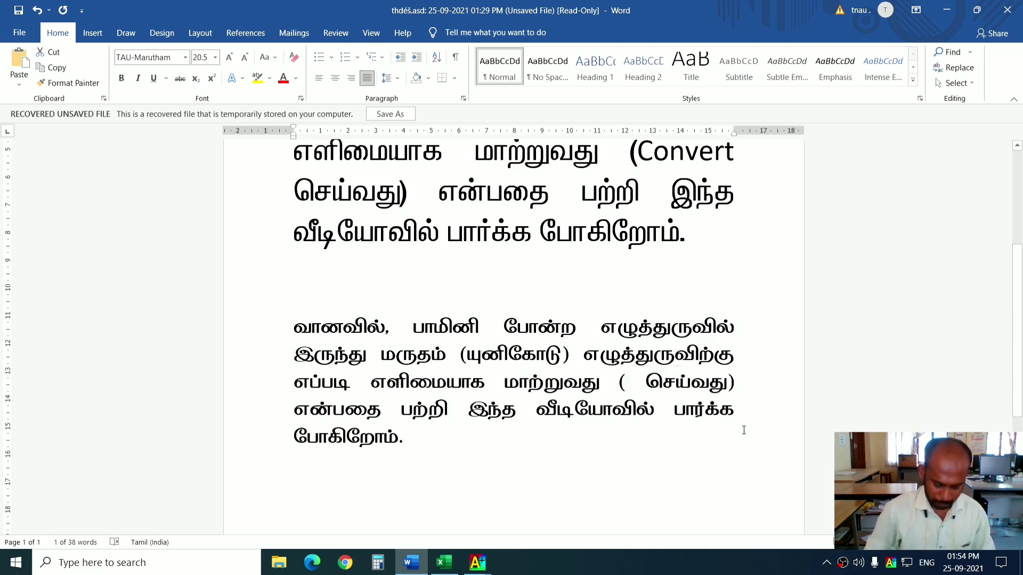
type("t")
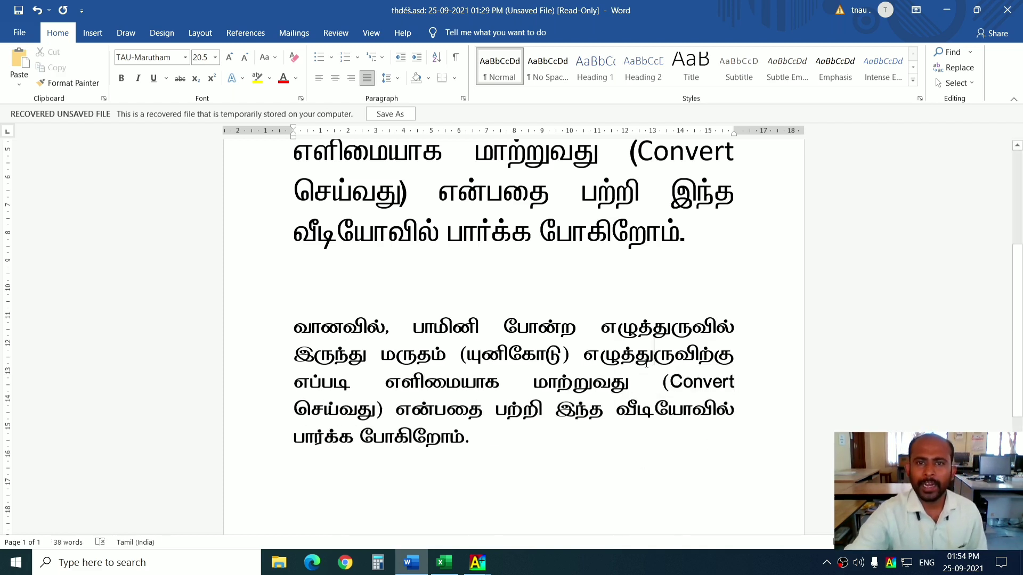
Step: Switch to the Excel workbook and copy the Tamil entries in cells A1:A8
left_click(444, 563)
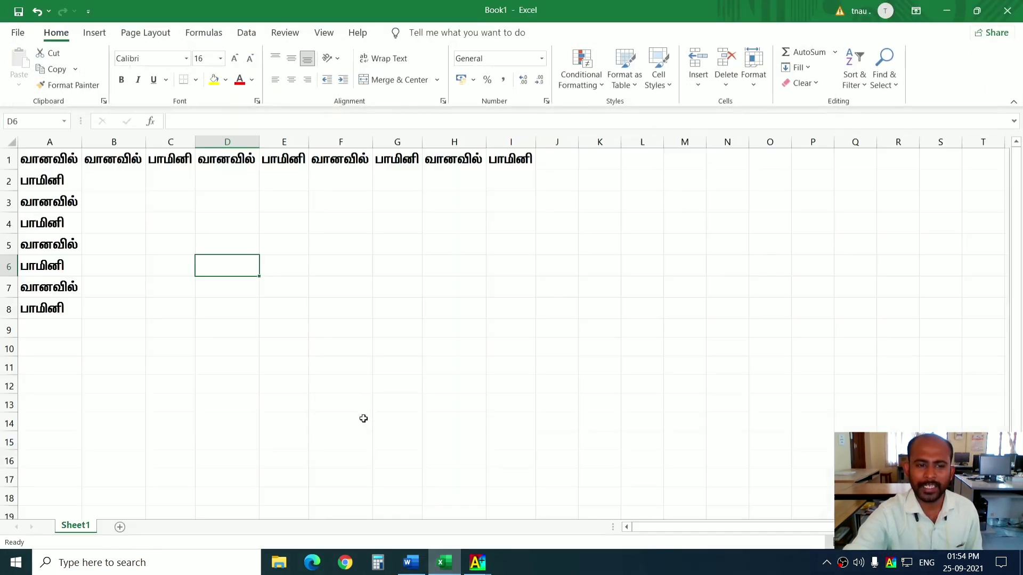
left_click(131, 246)
left_click_drag(64, 155, 54, 317)
key("ctrl+c")
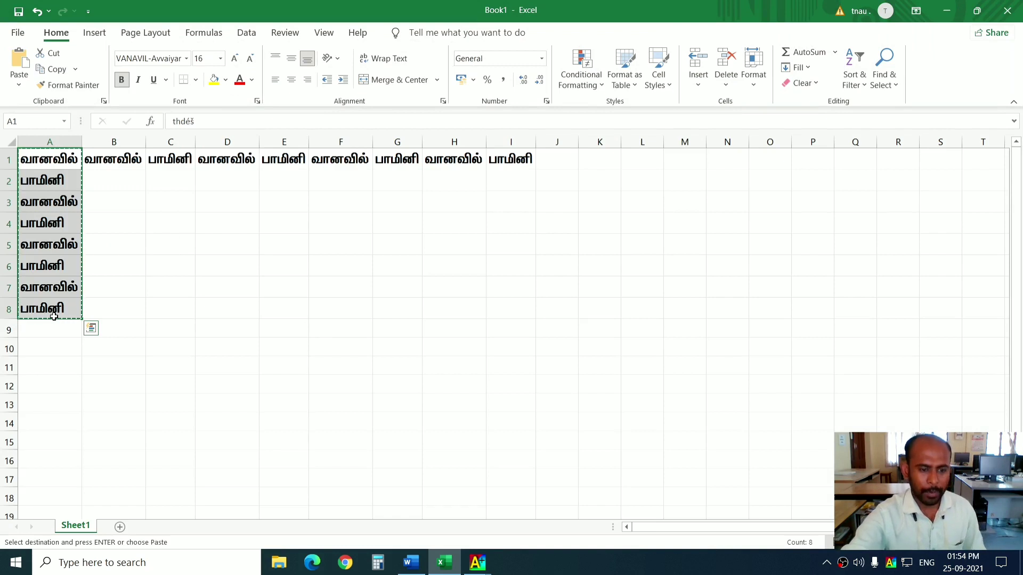
Step: Return to the Fonts Converter and replace all of the source text with the copied column cells for conversion to Unicode
left_click(477, 562)
left_click(505, 455)
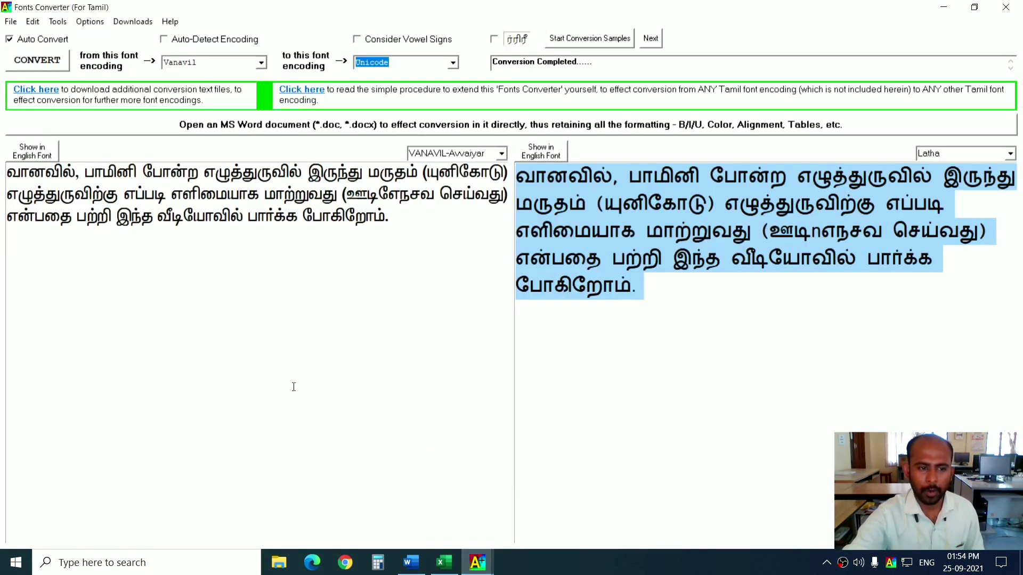
key("ctrl+a")
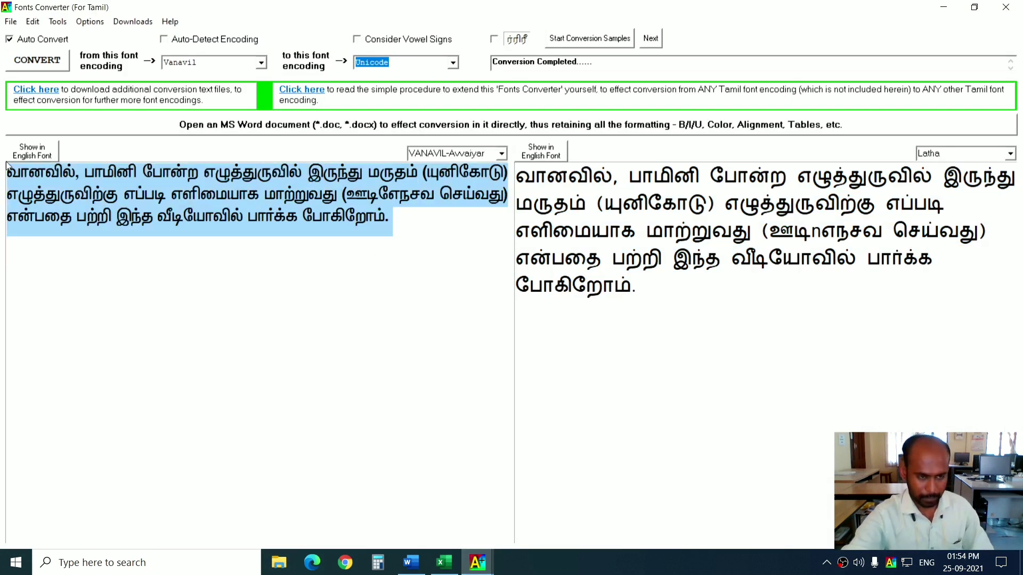
key("ctrl+v")
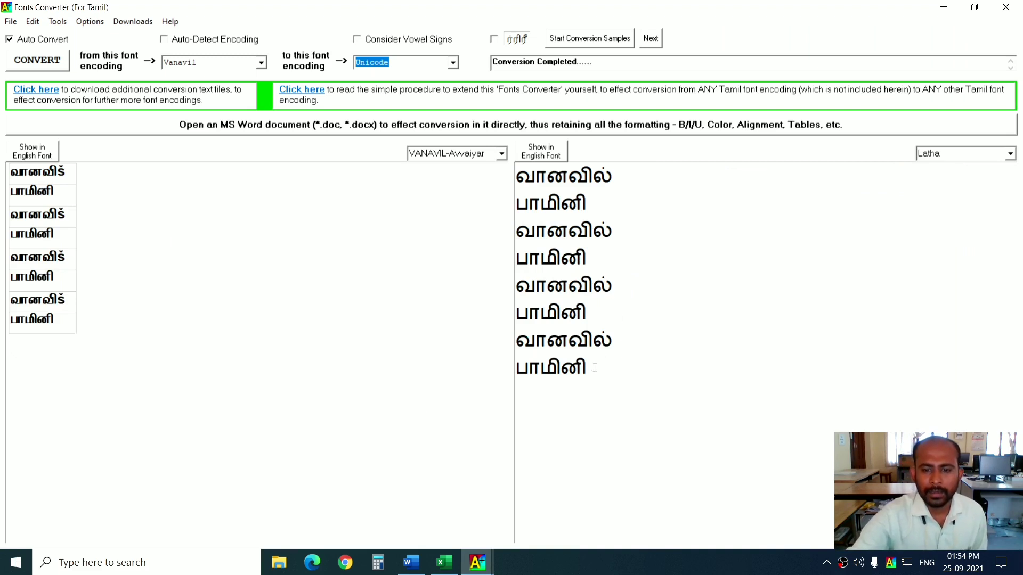
Step: Copy the converted Unicode list and paste it over cells A1:A8 in Excel
left_click_drag(595, 367, 507, 183)
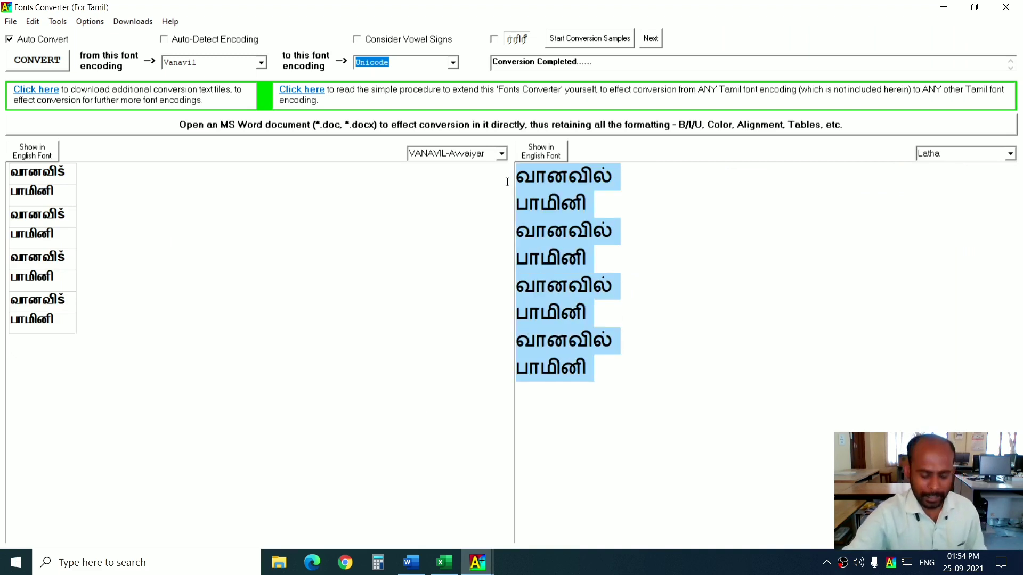
left_click(445, 563)
key("ctrl+v")
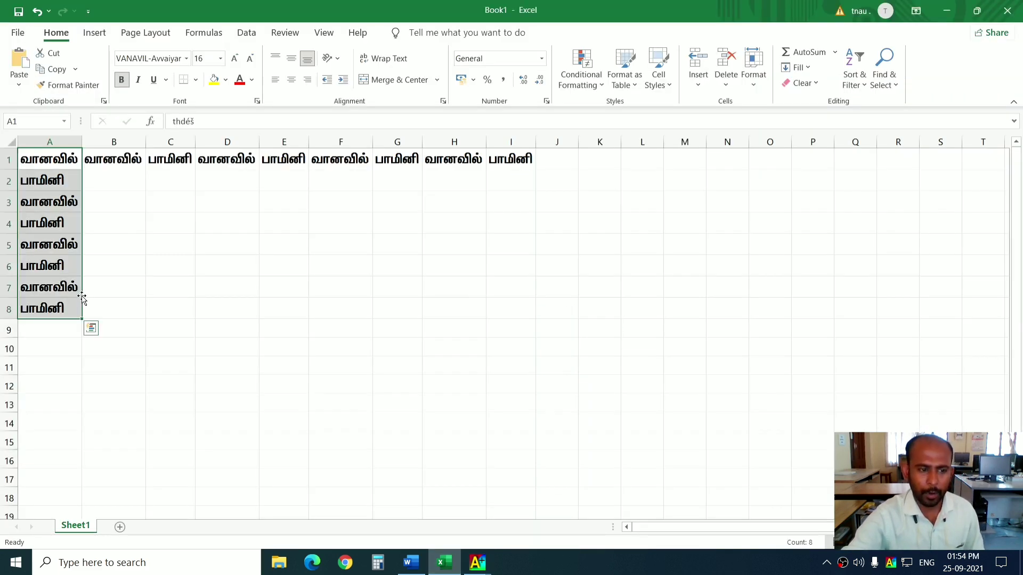
left_click(70, 318)
left_click(70, 322)
left_click_drag(70, 312, 27, 165)
left_click(168, 207)
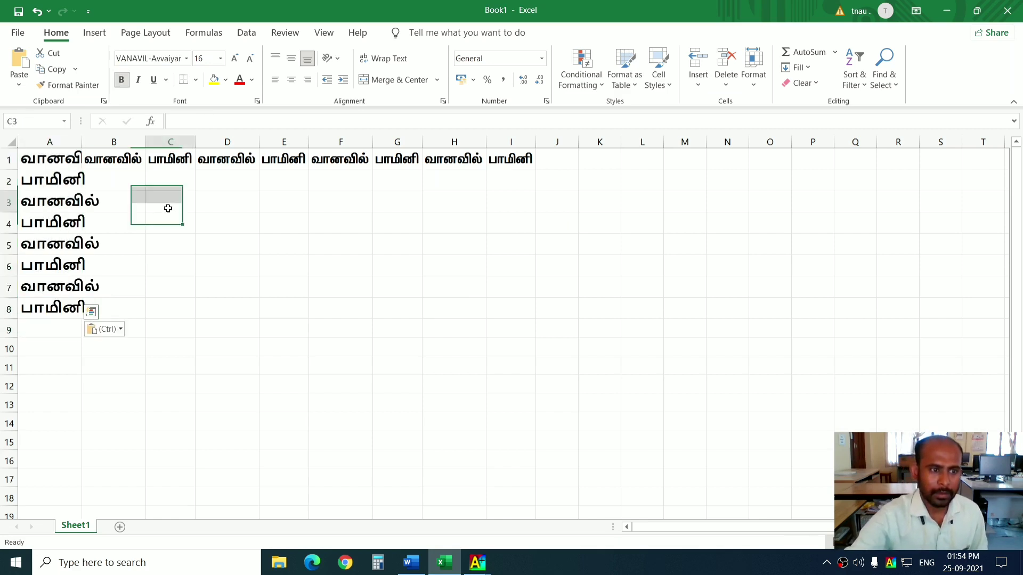
Step: Fit column A's width to its contents and set the font of cells A1:A8 to TAU-Marutham
double_click(82, 140)
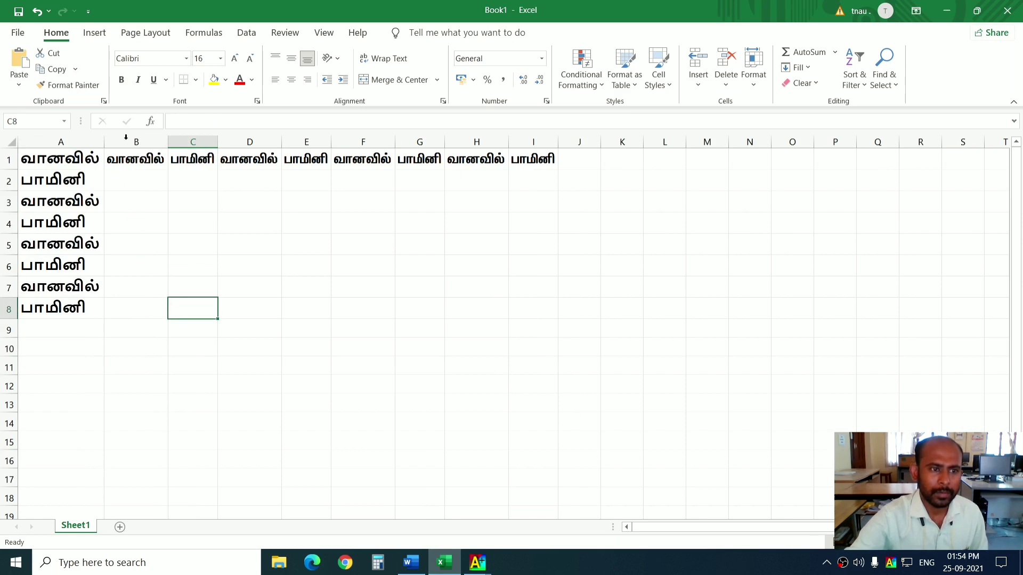
left_click_drag(59, 159, 59, 308)
left_click(141, 58)
type("TAU-Kambar")
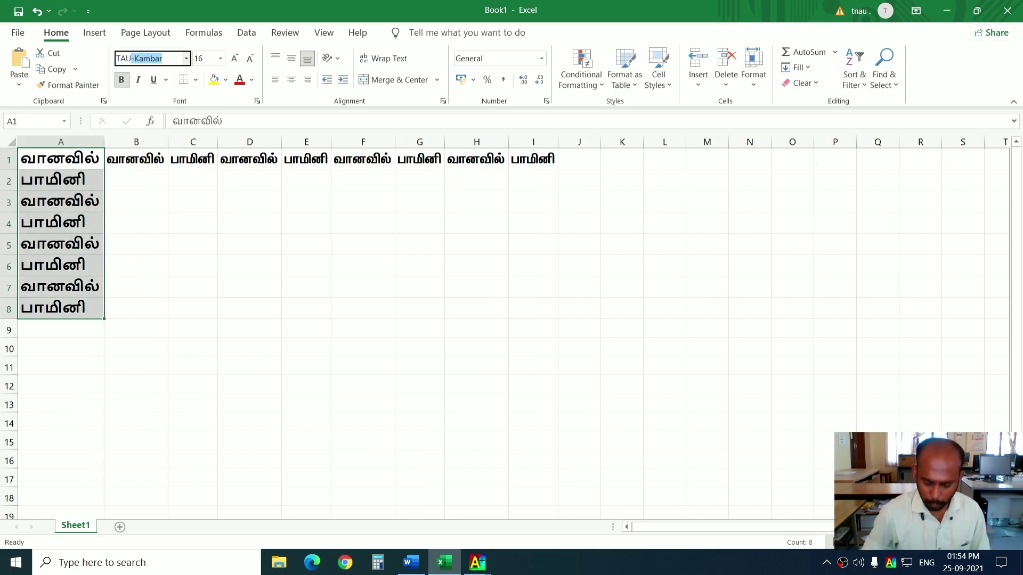
key("End")
key("BackSpace")
key("BackSpace")
key("BackSpace")
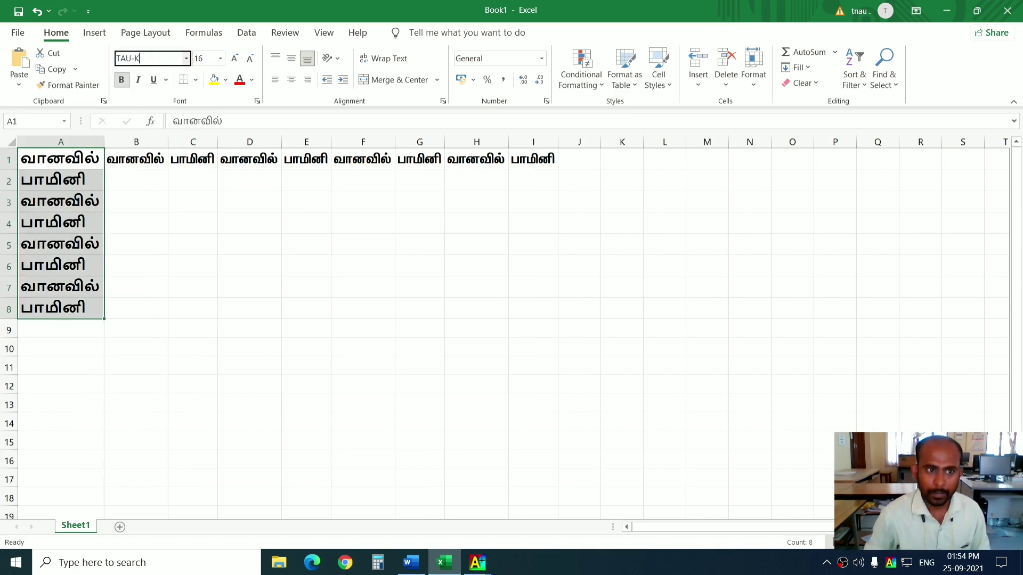
type("Ma")
key("Return")
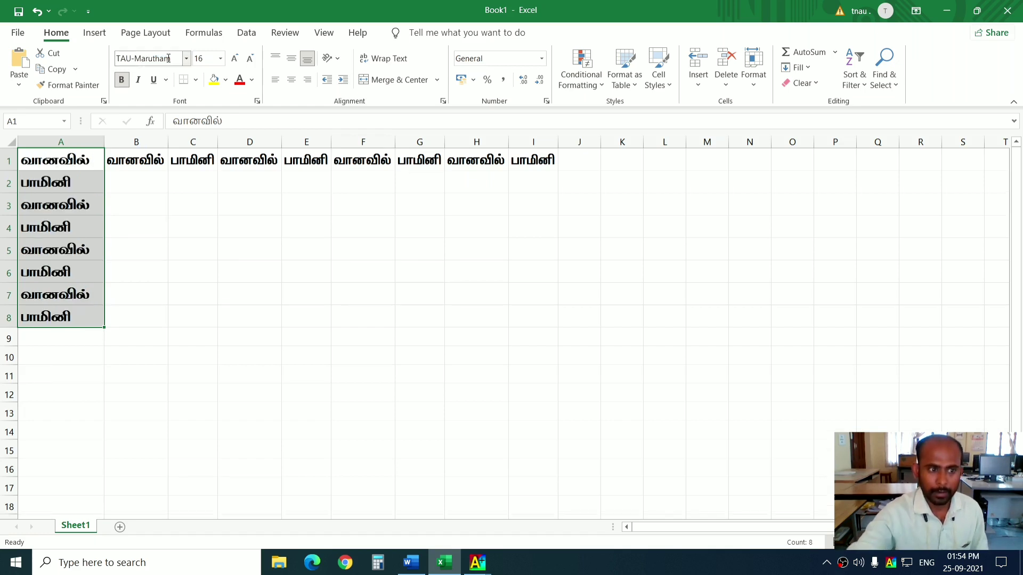
left_click(143, 285)
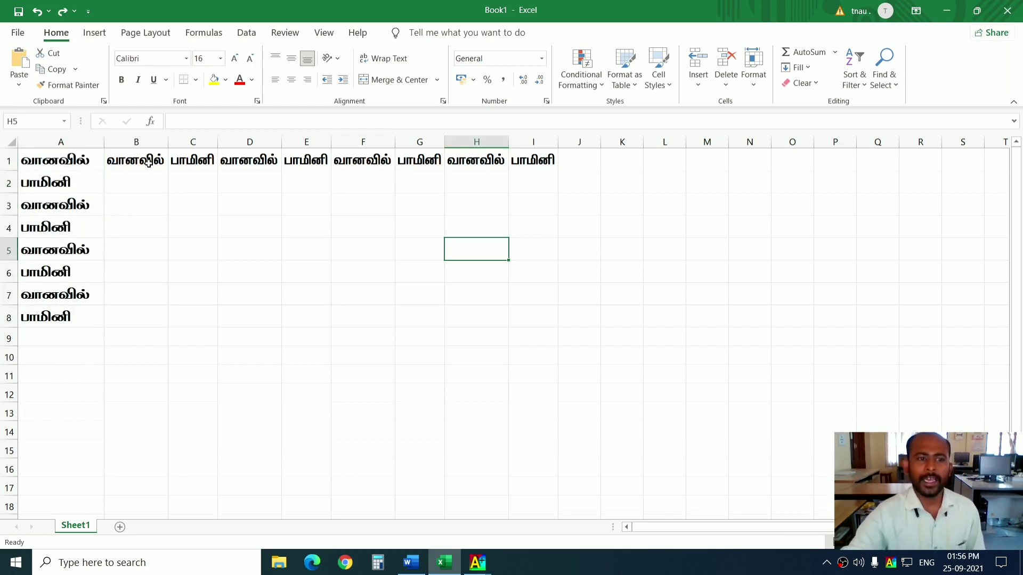
Step: Copy cells B1:I1 and paste them over the source text in the Fonts Converter for conversion to Unicode
left_click_drag(148, 161, 523, 158)
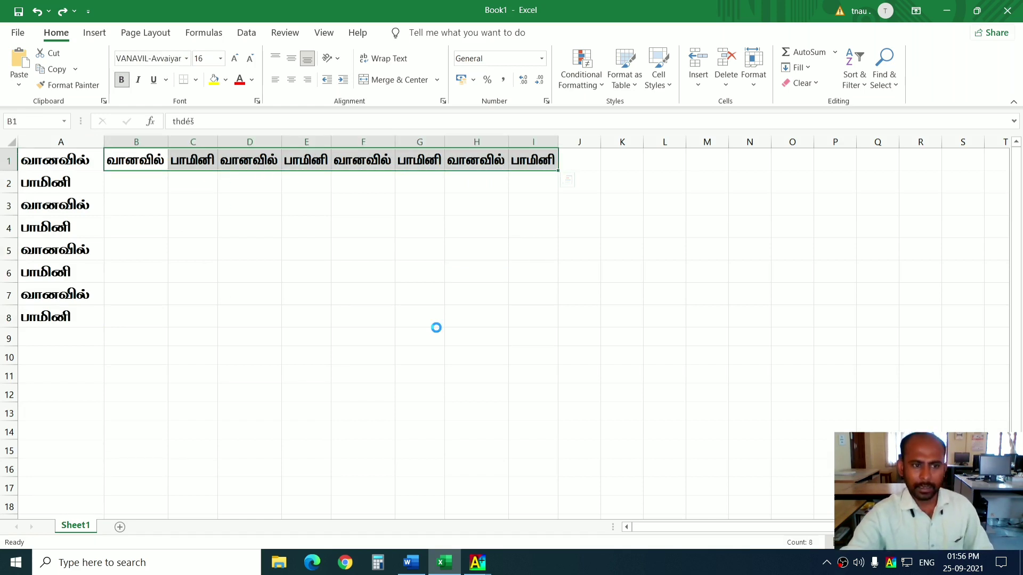
key("ctrl+c")
key("alt+Tab")
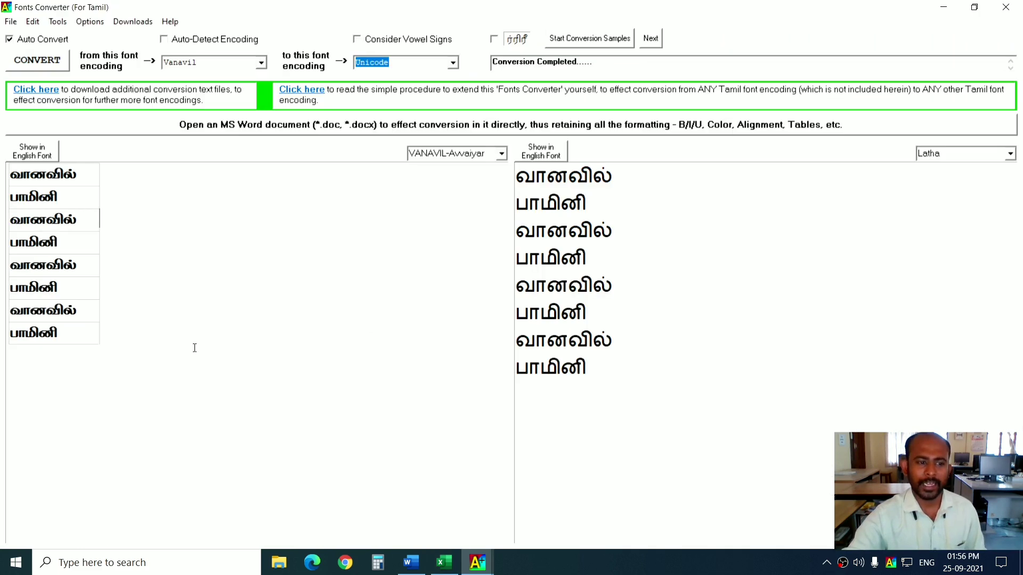
key("ctrl+a")
key("ctrl+v")
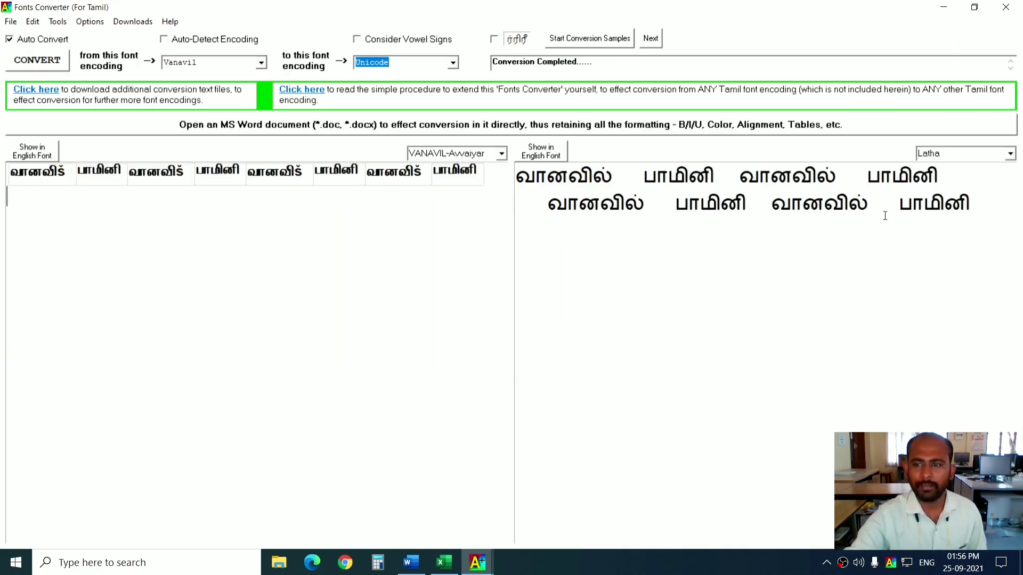
Step: Copy the converted Unicode row and paste it over cells B1:I1 in Excel
left_click_drag(992, 213, 498, 178)
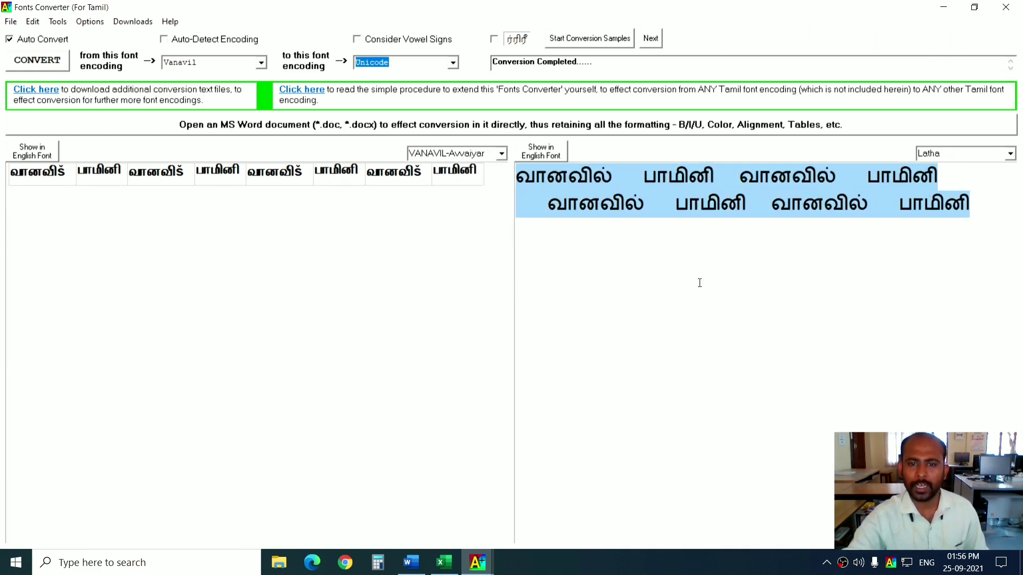
key("alt+Tab")
left_click_drag(128, 160, 526, 155)
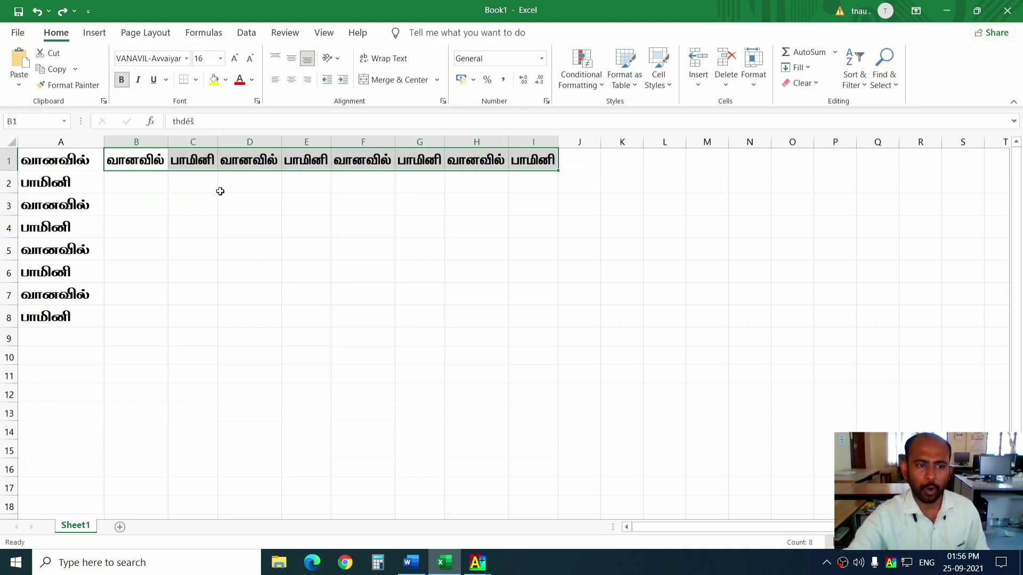
key("ctrl+v")
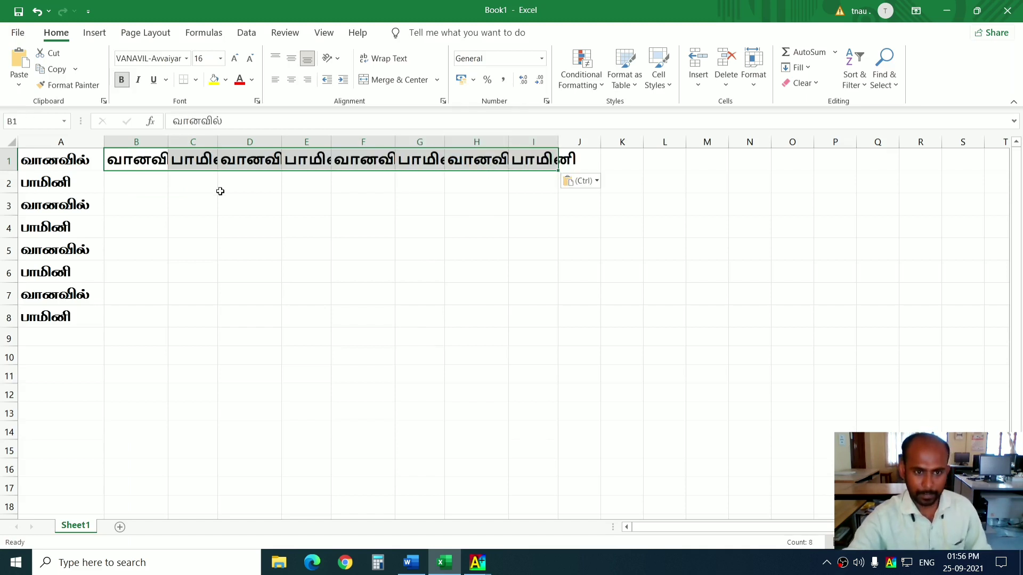
Step: Widen columns B through I so the converted Tamil words fit inside their cells
left_click(328, 236)
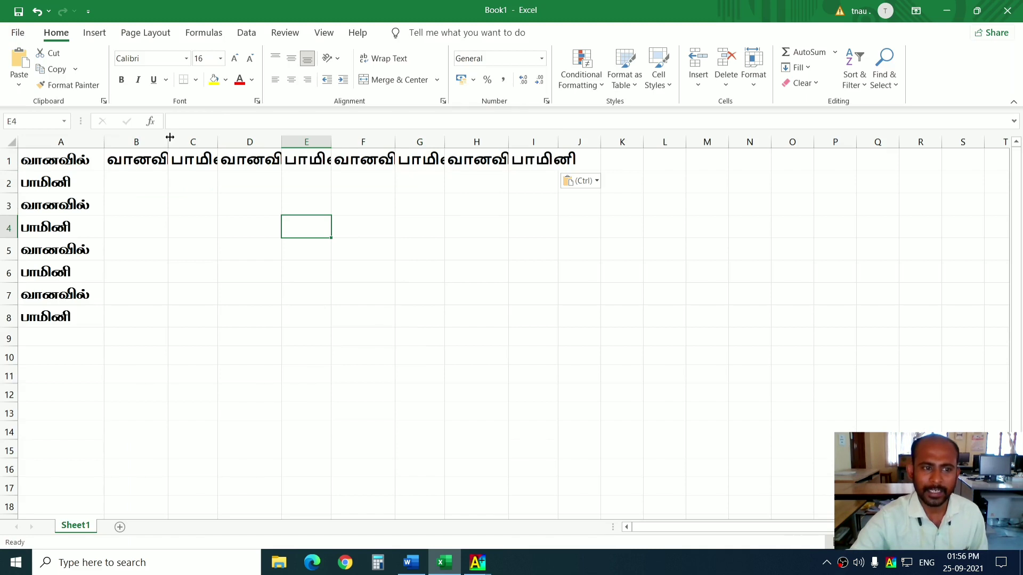
left_click_drag(170, 137, 276, 143)
left_click_drag(340, 141, 462, 142)
left_click_drag(526, 142, 634, 142)
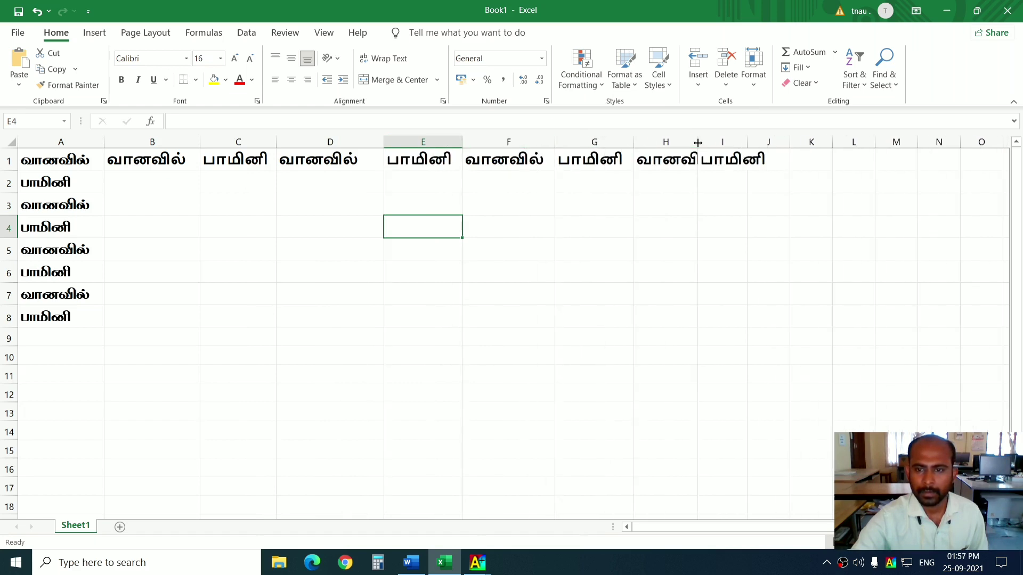
left_click_drag(698, 142, 798, 143)
left_click(645, 196)
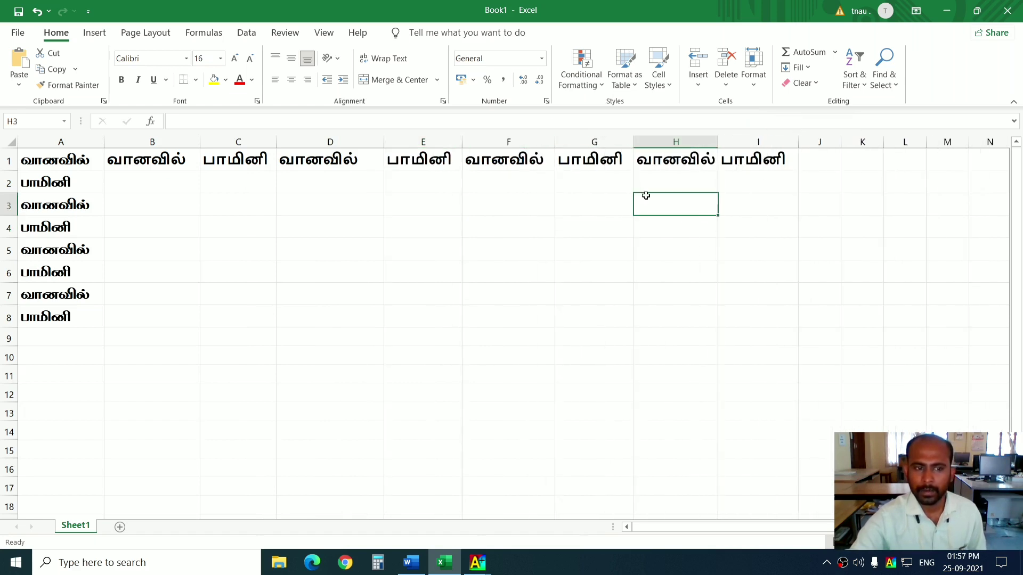
Step: Set the font of the converted Tamil words in cells B1:I1 to TAU-Marutham
left_click(235, 163)
left_click(236, 179)
left_click_drag(167, 158, 723, 152)
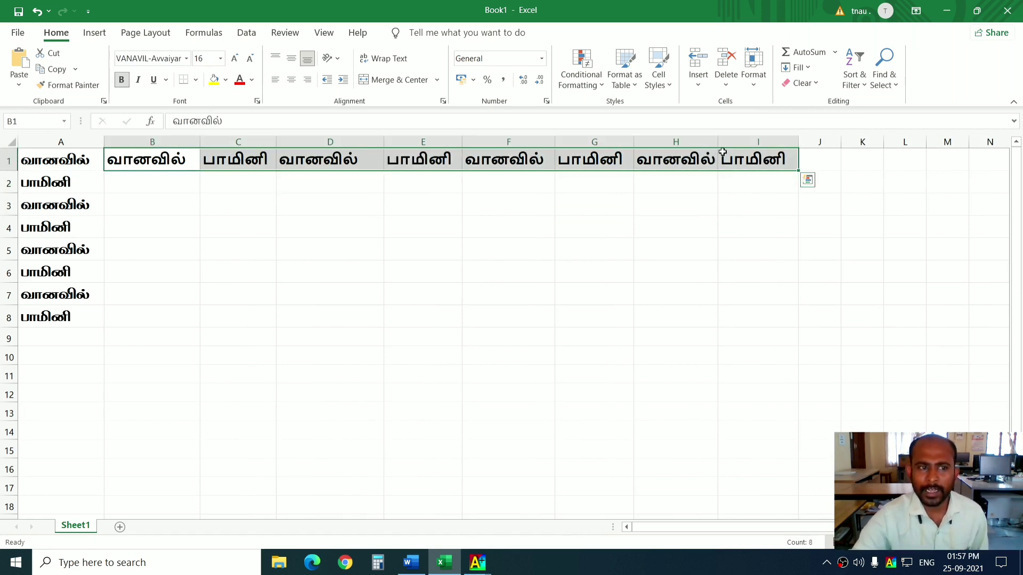
left_click(169, 60)
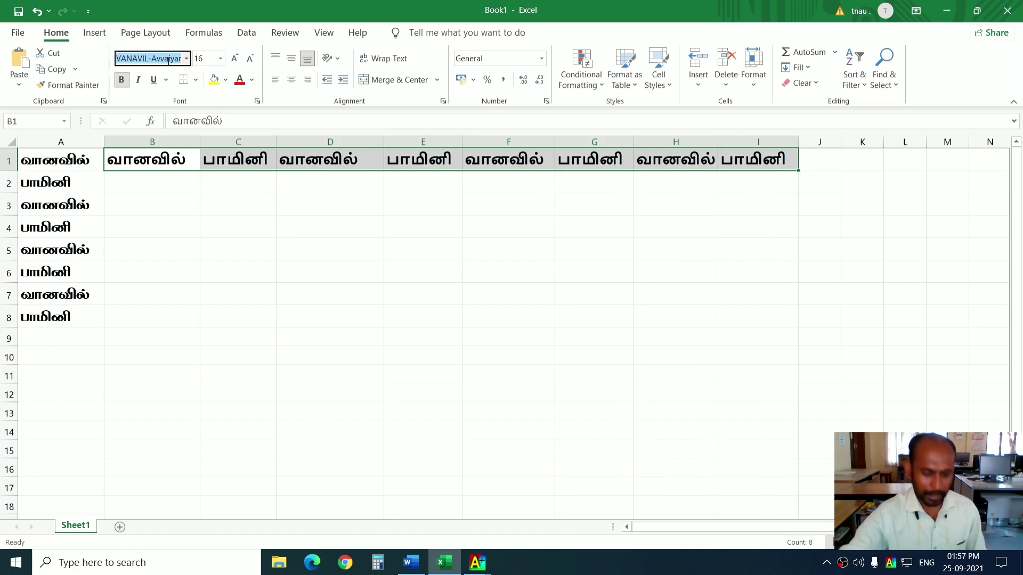
type("TAU-Kambar")
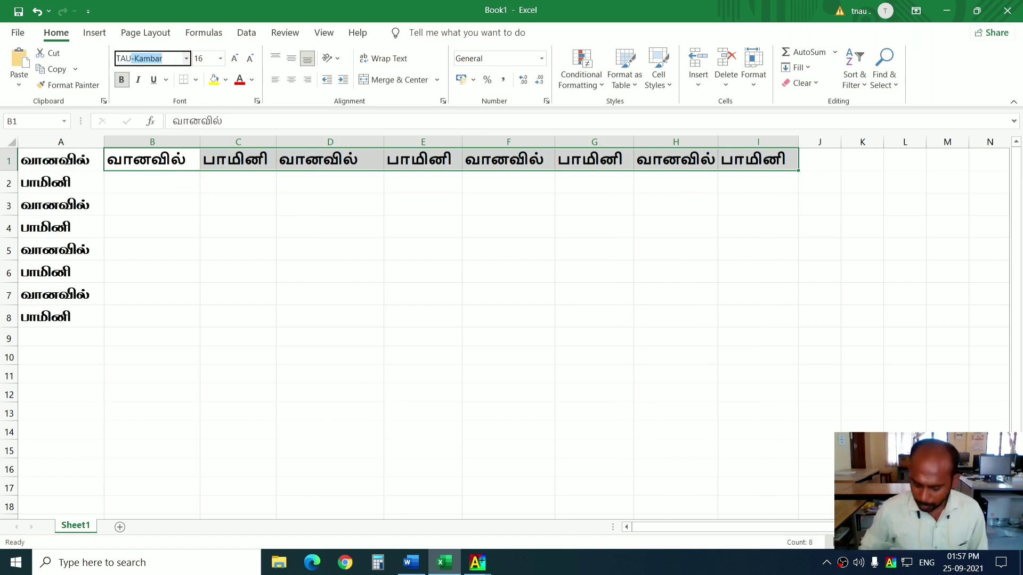
key("End")
key("BackSpace")
key("BackSpace")
key("BackSpace")
key("BackSpace")
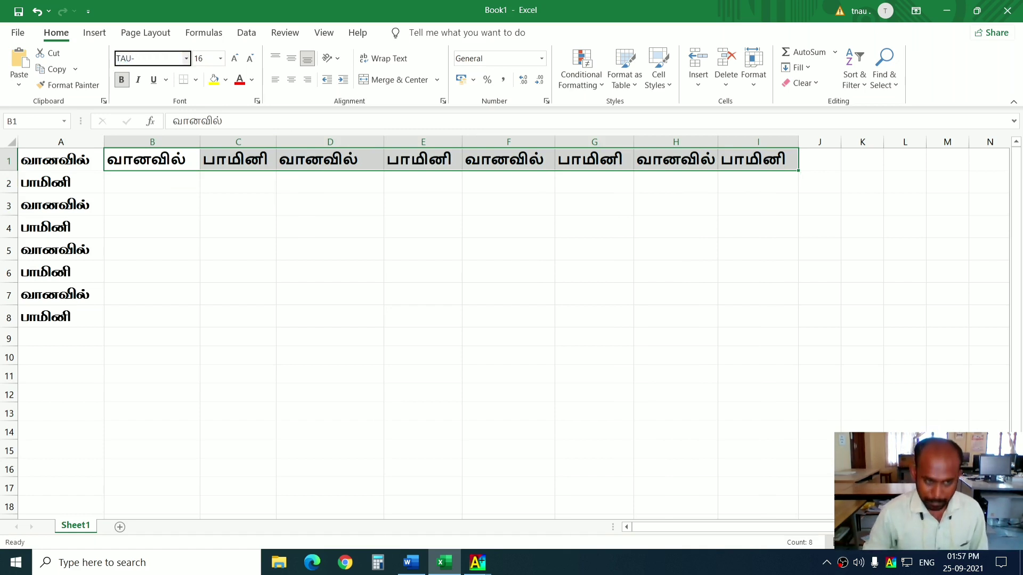
type("Marutham")
key("Return")
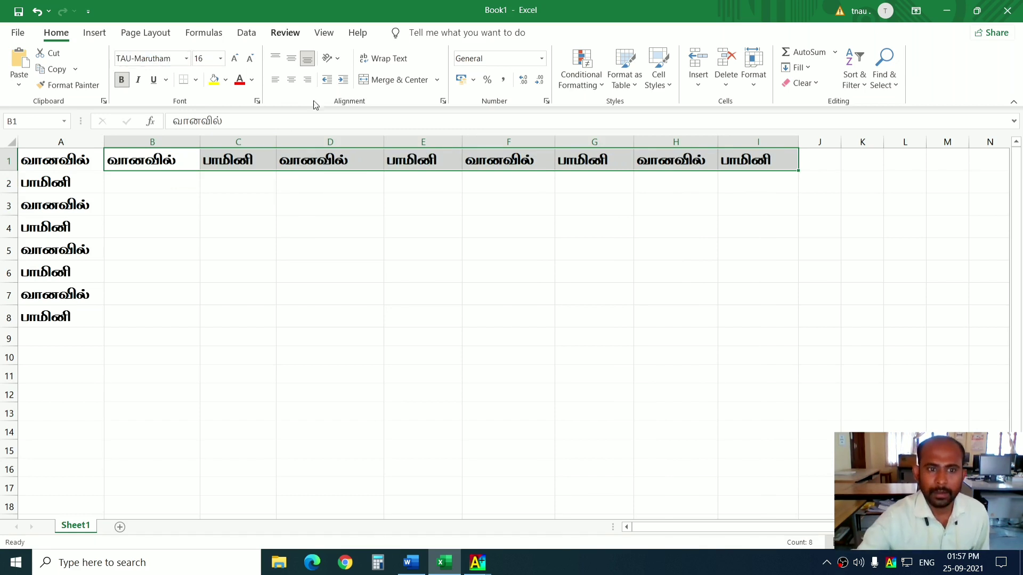
Step: Deselect the formatted row and minimize the workbook window to show the desktop
left_click(404, 293)
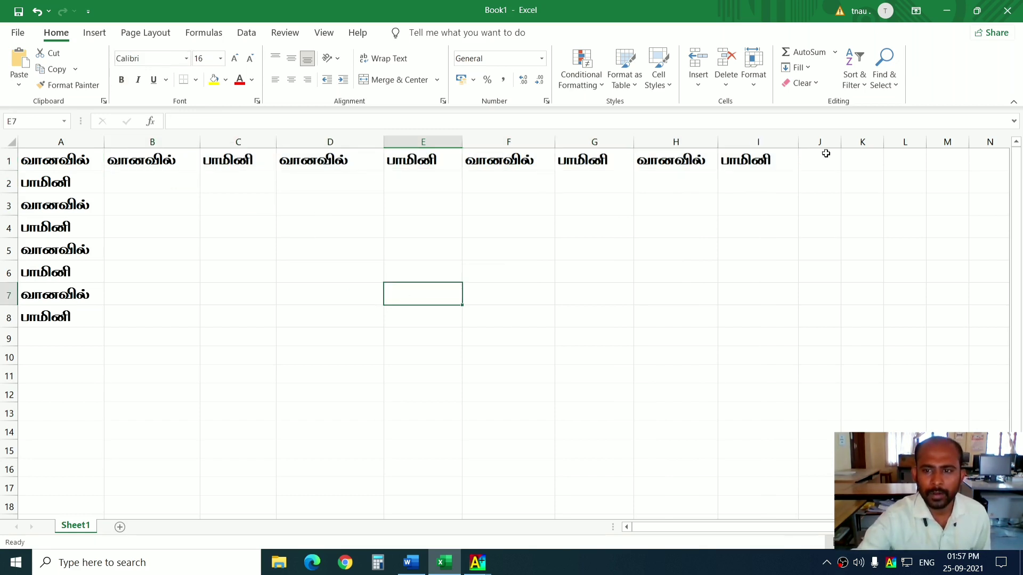
left_click(563, 243)
left_click(955, 10)
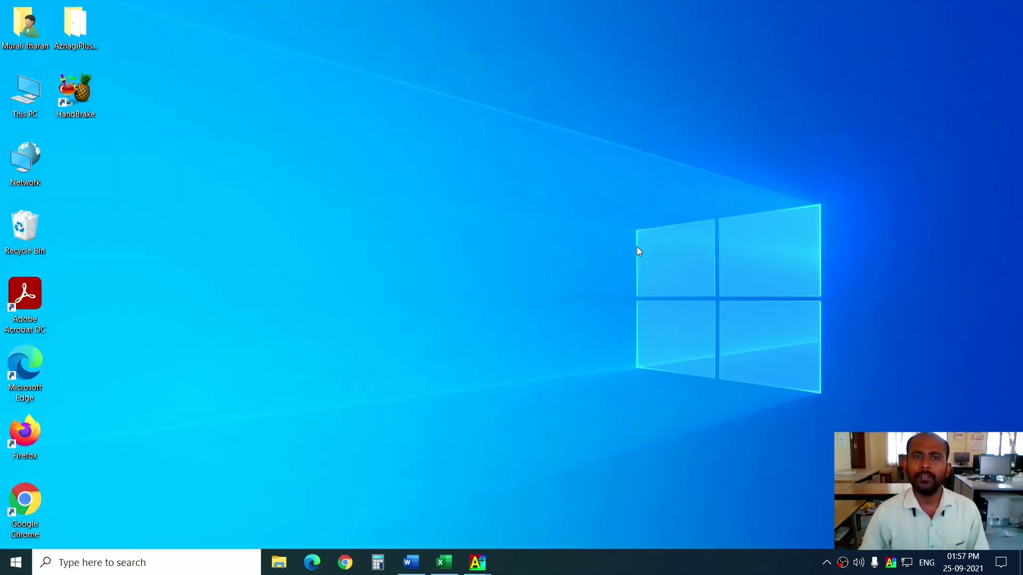